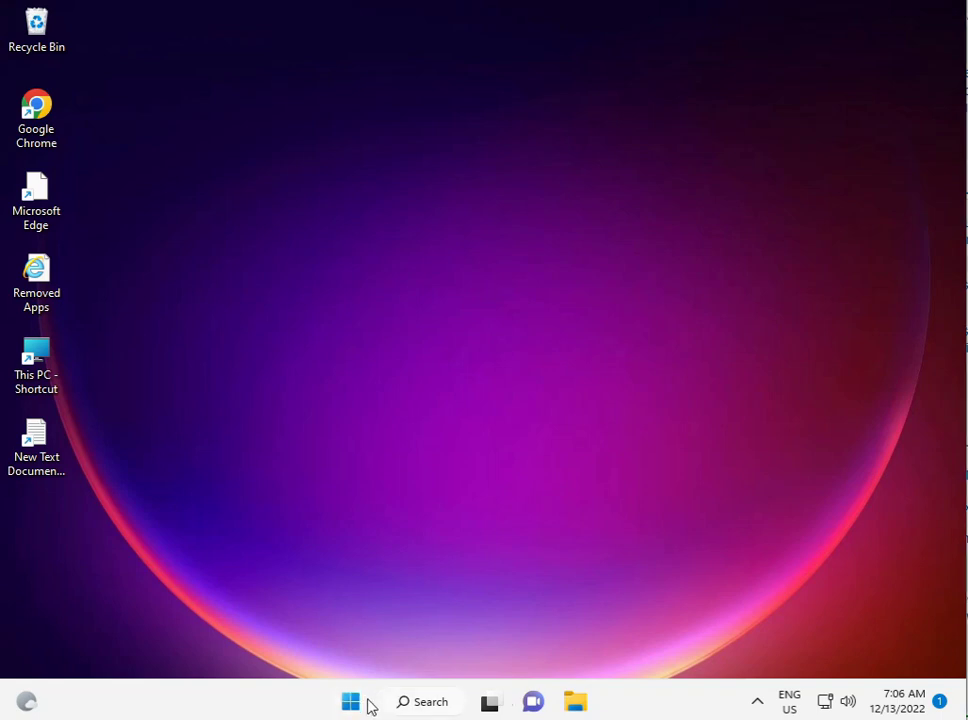
- Open the Start menu from the taskbar to show the pinned apps
{"action": "left_click", "coordinate": [368, 705]}
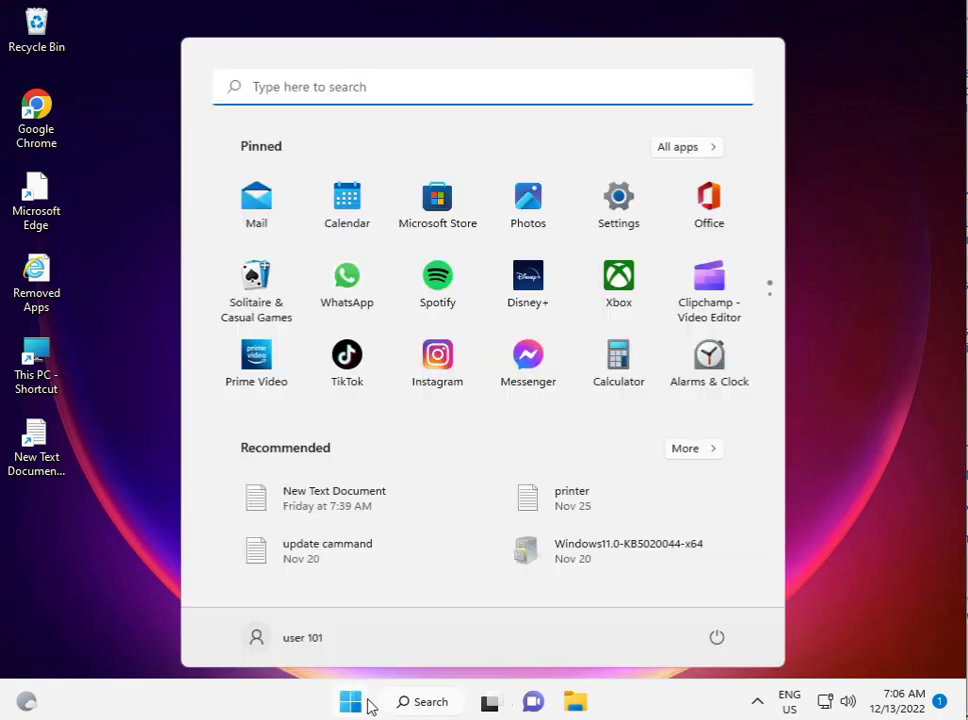
- Launch Settings and view Windows Update, which shows cumulative update KB5019157 available
{"action": "left_click", "coordinate": [602, 203]}
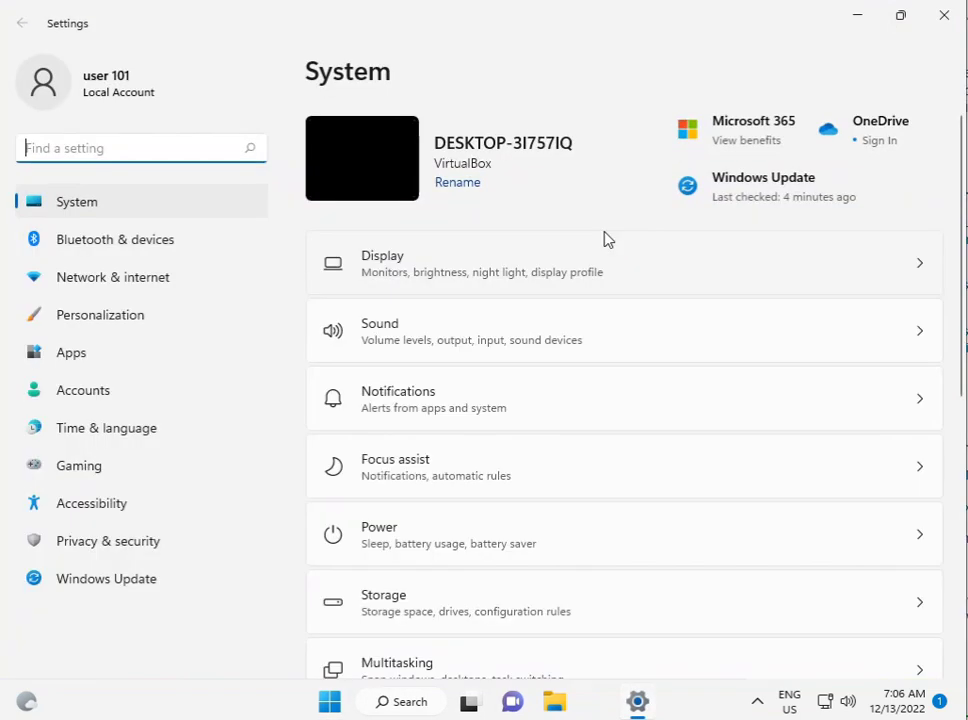
{"action": "left_click", "coordinate": [118, 586]}
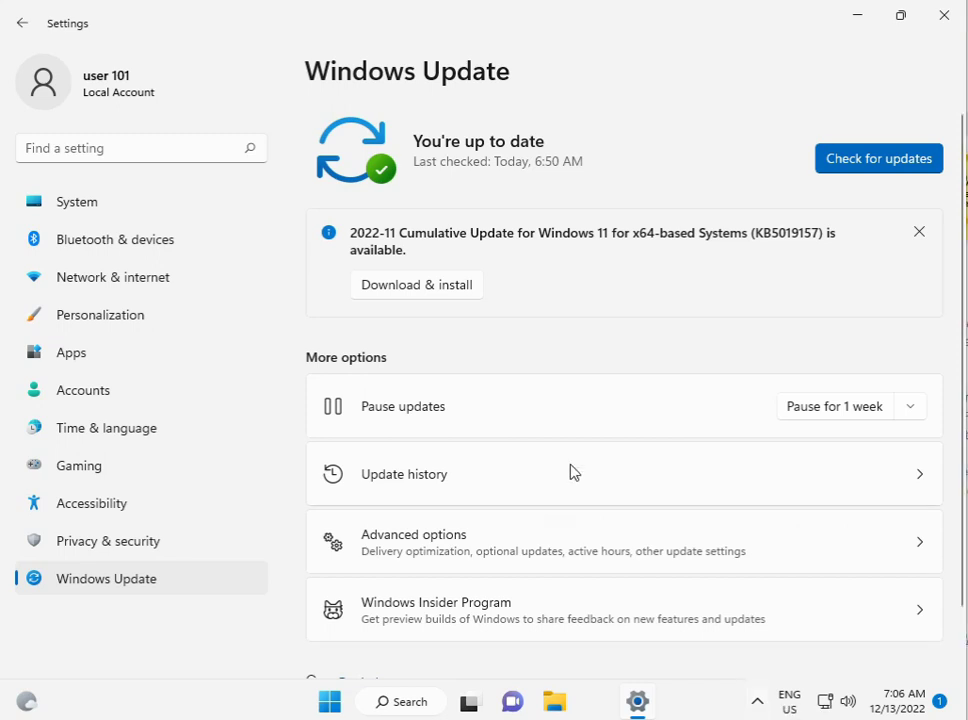
- Go to System > Troubleshoot > Other troubleshooters and run the Windows Store Apps troubleshooter
{"action": "left_click", "coordinate": [112, 207]}
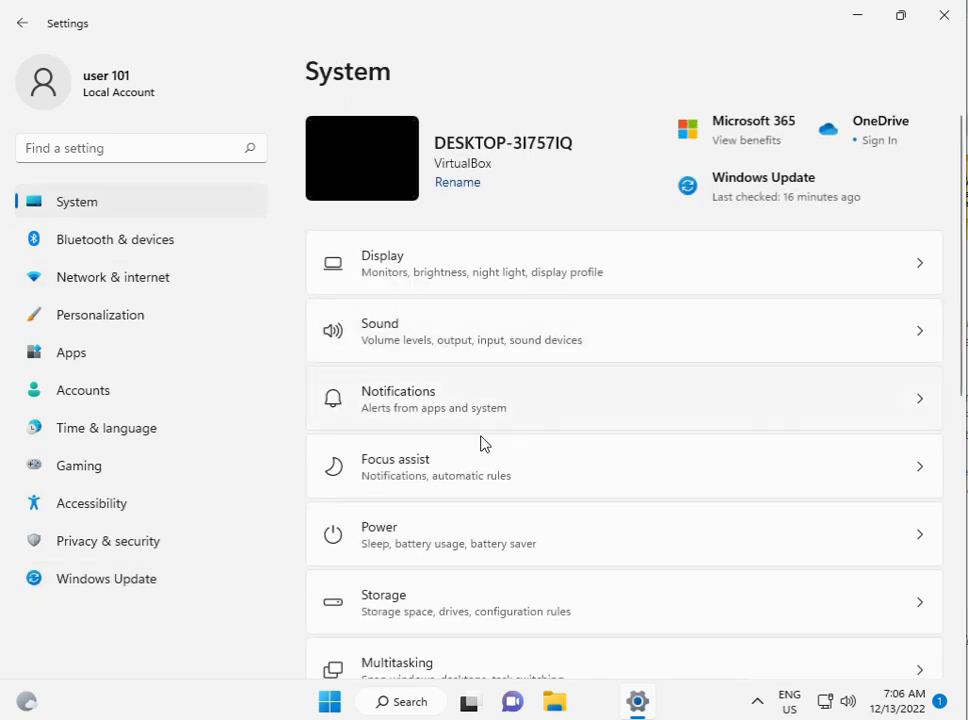
{"action": "scroll", "coordinate": [500, 480], "scroll_direction": "down", "scroll_amount": 2}
{"action": "scroll", "coordinate": [530, 540], "scroll_direction": "down", "scroll_amount": 3}
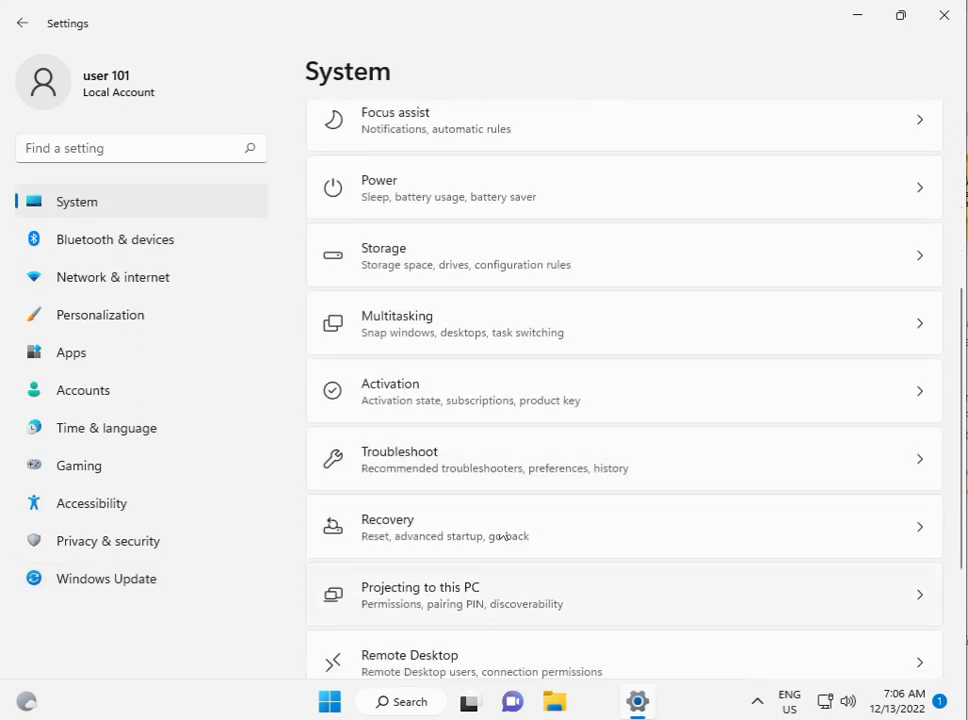
{"action": "left_click", "coordinate": [475, 478]}
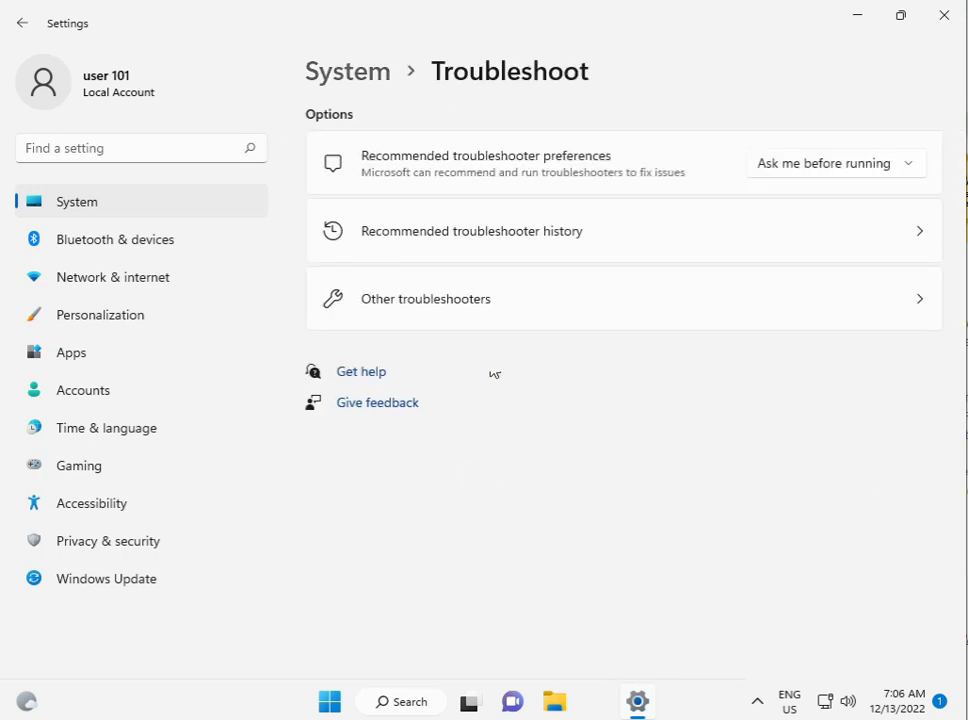
{"action": "left_click", "coordinate": [495, 303]}
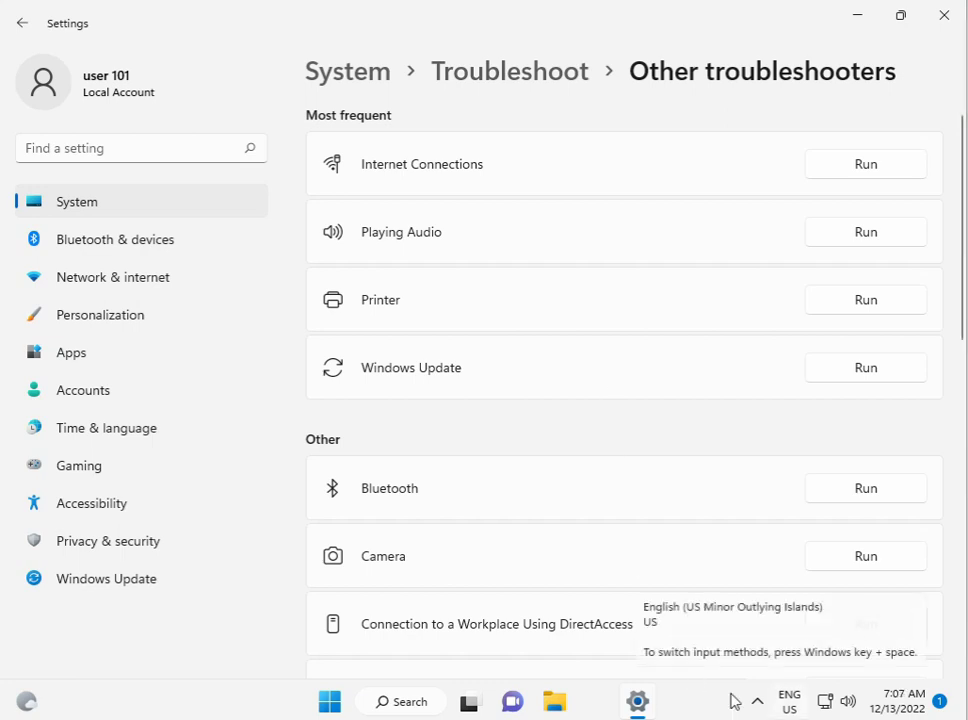
{"action": "scroll", "coordinate": [572, 487], "scroll_direction": "down", "scroll_amount": 1}
{"action": "scroll", "coordinate": [572, 487], "scroll_direction": "down", "scroll_amount": 5}
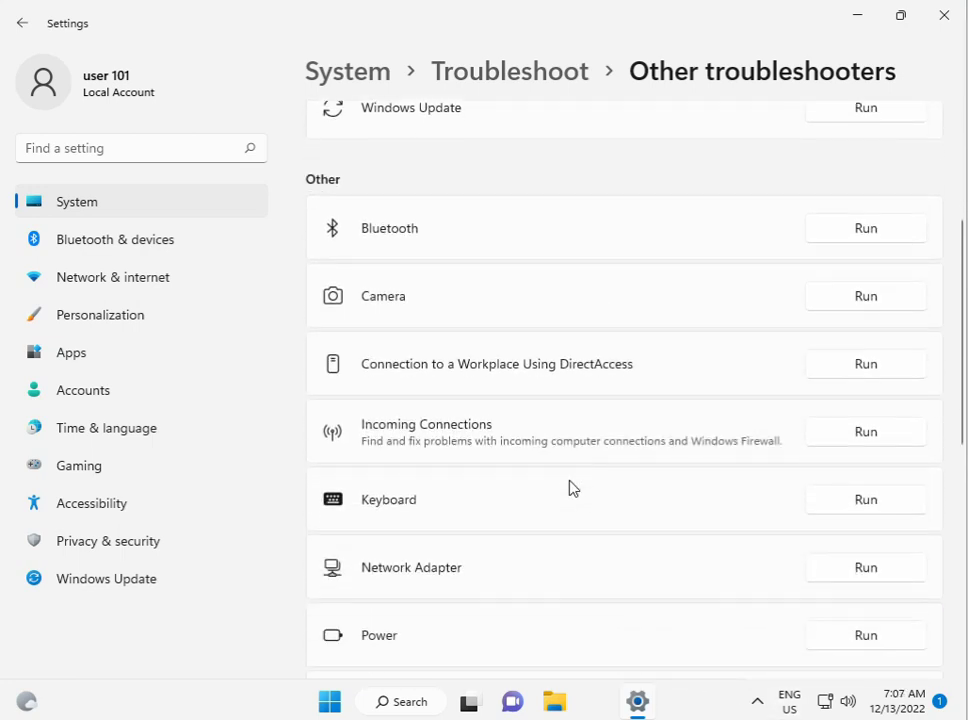
{"action": "scroll", "coordinate": [572, 487], "scroll_direction": "down", "scroll_amount": 3}
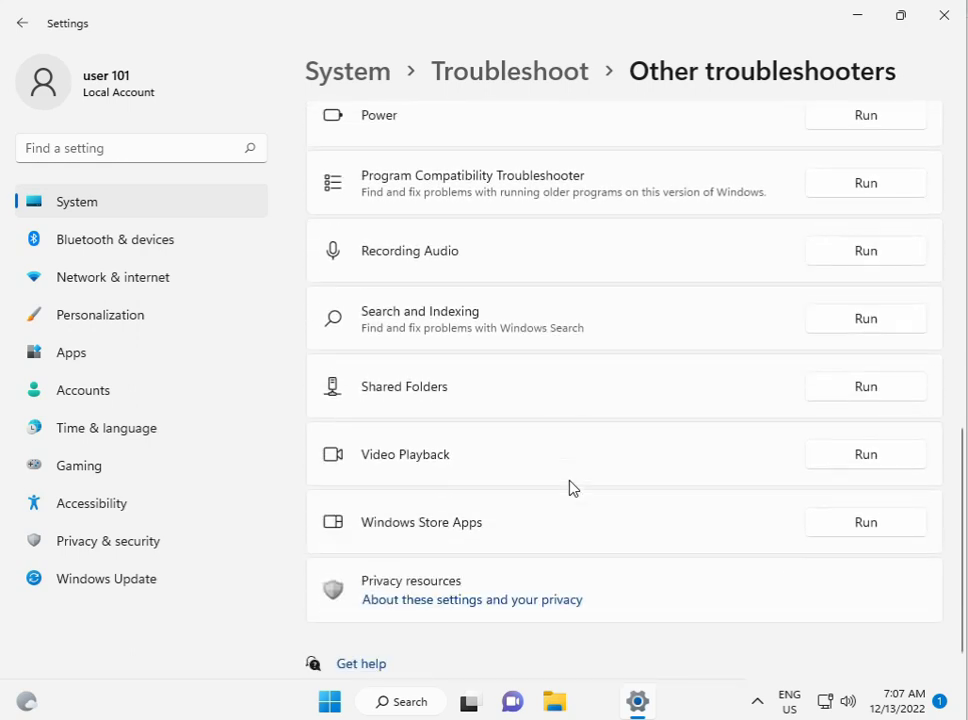
{"action": "left_click", "coordinate": [866, 527]}
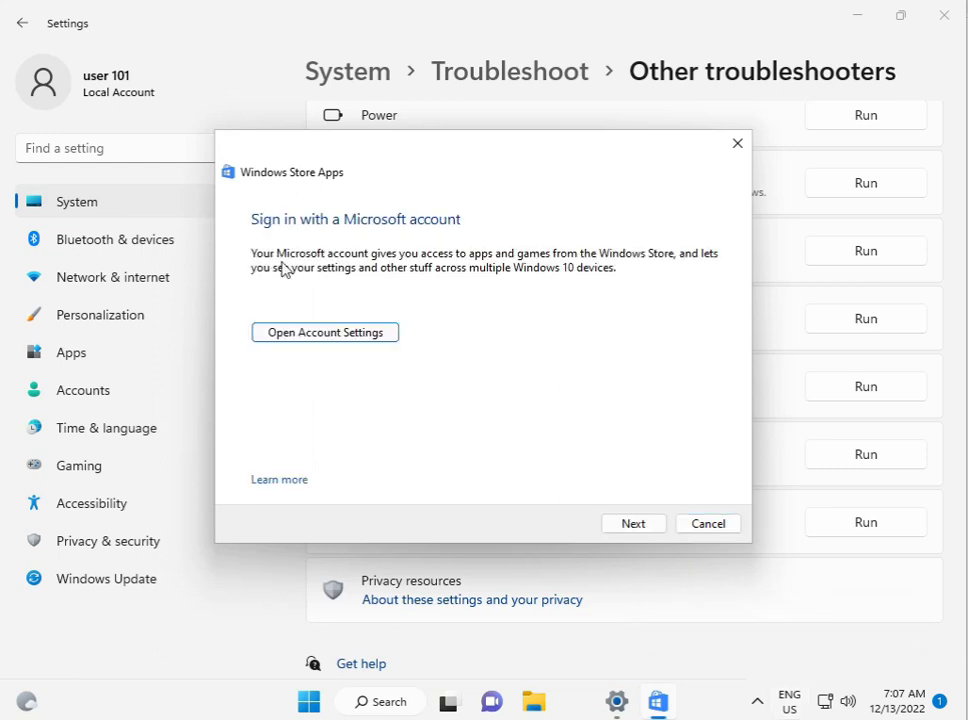
- Continue the troubleshooter past the sign-in prompt, then reopen Settings on the Apps page
{"action": "left_click", "coordinate": [645, 532]}
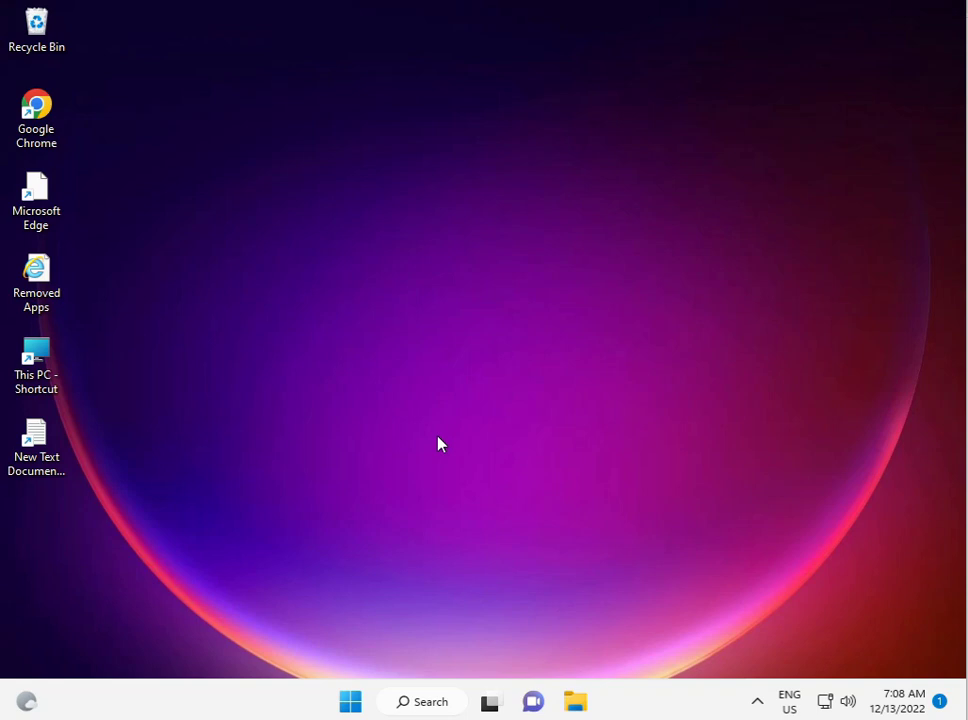
{"action": "left_click", "coordinate": [351, 705]}
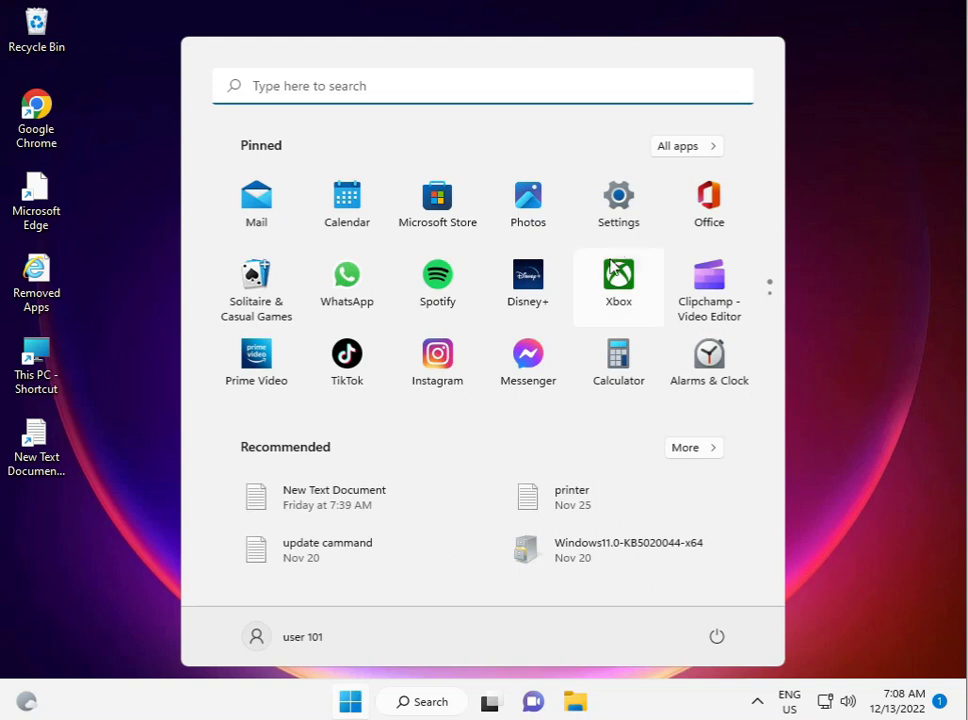
{"action": "left_click", "coordinate": [619, 200]}
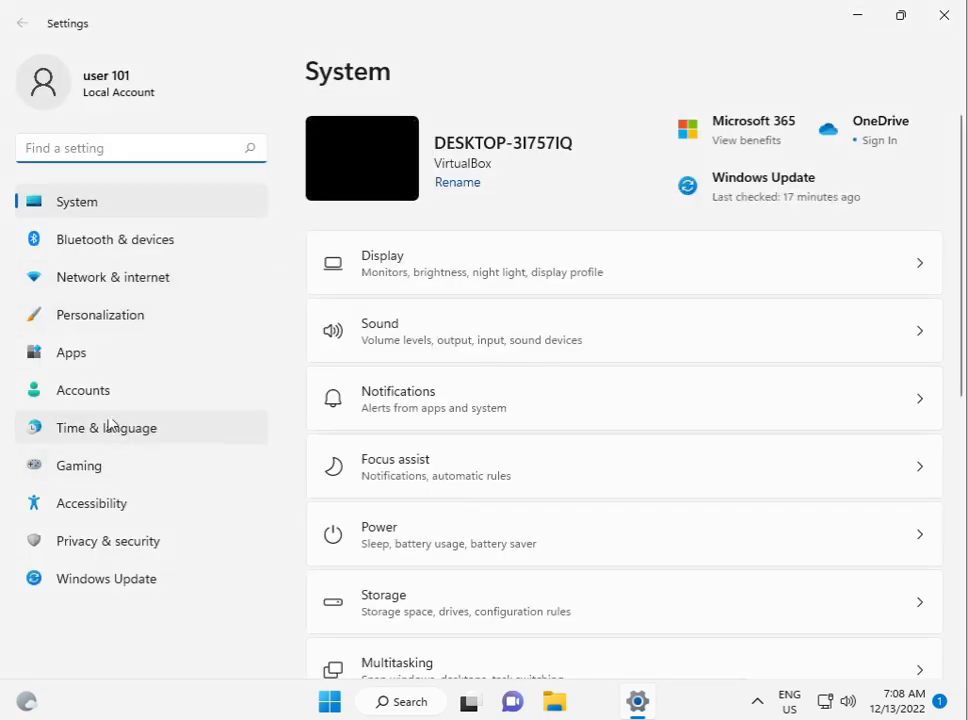
{"action": "left_click", "coordinate": [124, 356]}
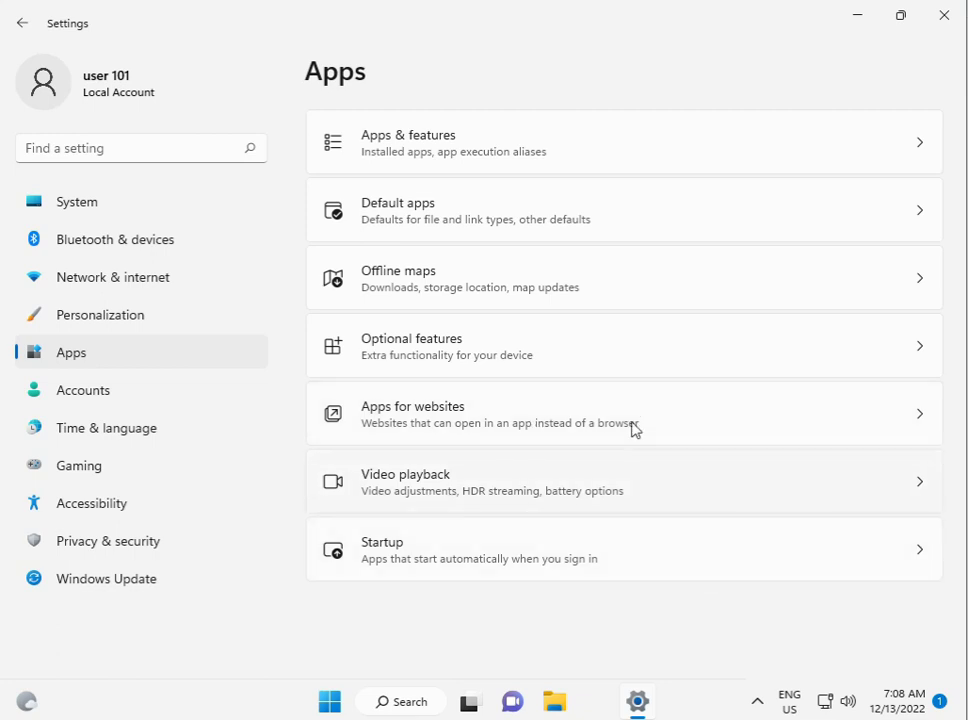
- In Apps & features, find Camera among the 37 apps and open its options menu
{"action": "left_click", "coordinate": [505, 158]}
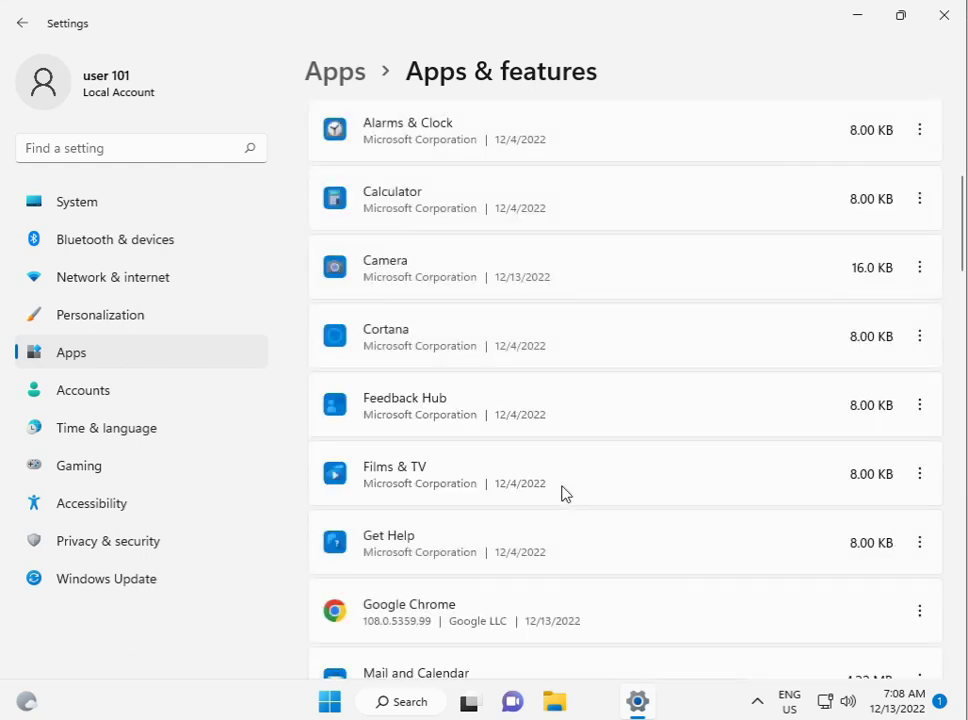
{"action": "scroll", "coordinate": [562, 492], "scroll_direction": "down", "scroll_amount": 3}
{"action": "scroll", "coordinate": [562, 492], "scroll_direction": "up", "scroll_amount": 4}
{"action": "scroll", "coordinate": [562, 492], "scroll_direction": "up", "scroll_amount": 1}
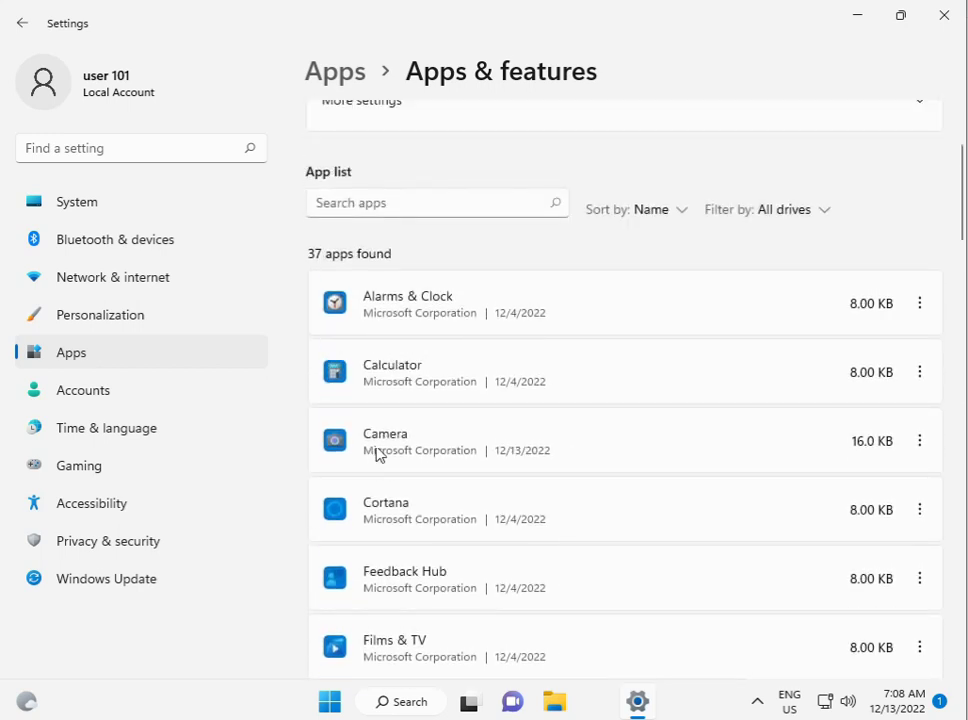
{"action": "left_click", "coordinate": [920, 441]}
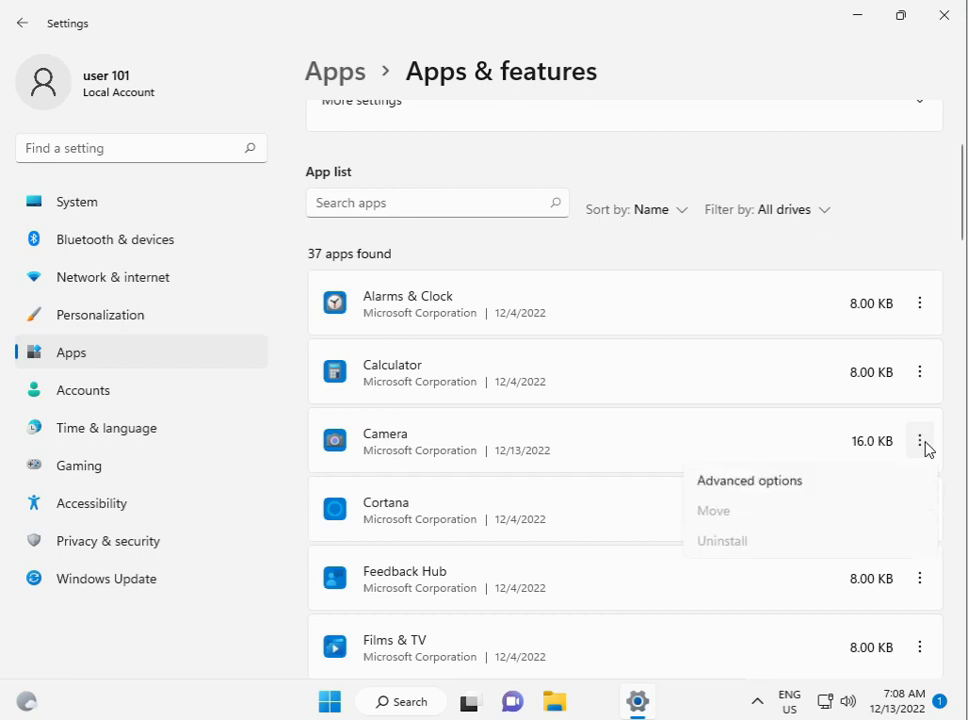
- Reset the Camera app from its Advanced options, confirm, then close Settings with Alt+F4
{"action": "left_click", "coordinate": [765, 490]}
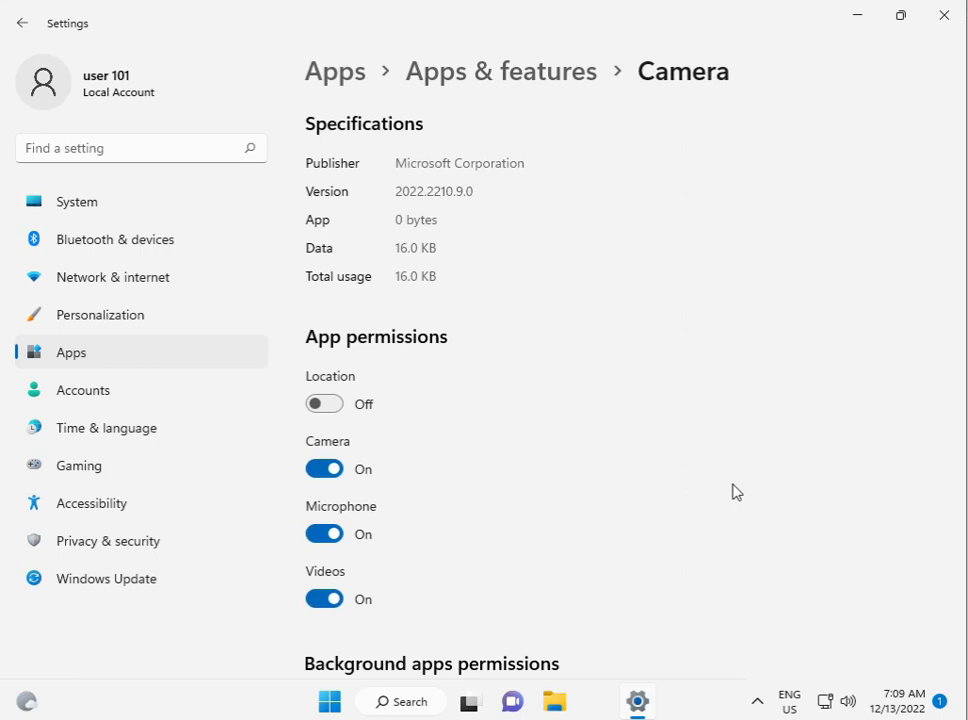
{"action": "scroll", "coordinate": [563, 521], "scroll_direction": "down", "scroll_amount": 5}
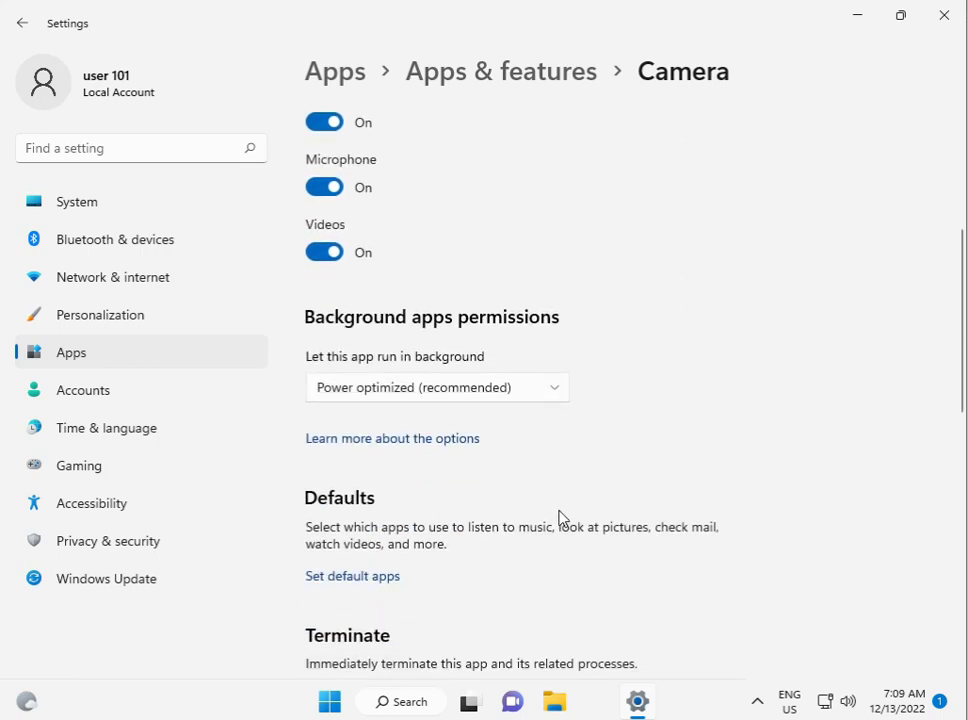
{"action": "scroll", "coordinate": [560, 517], "scroll_direction": "down", "scroll_amount": 3}
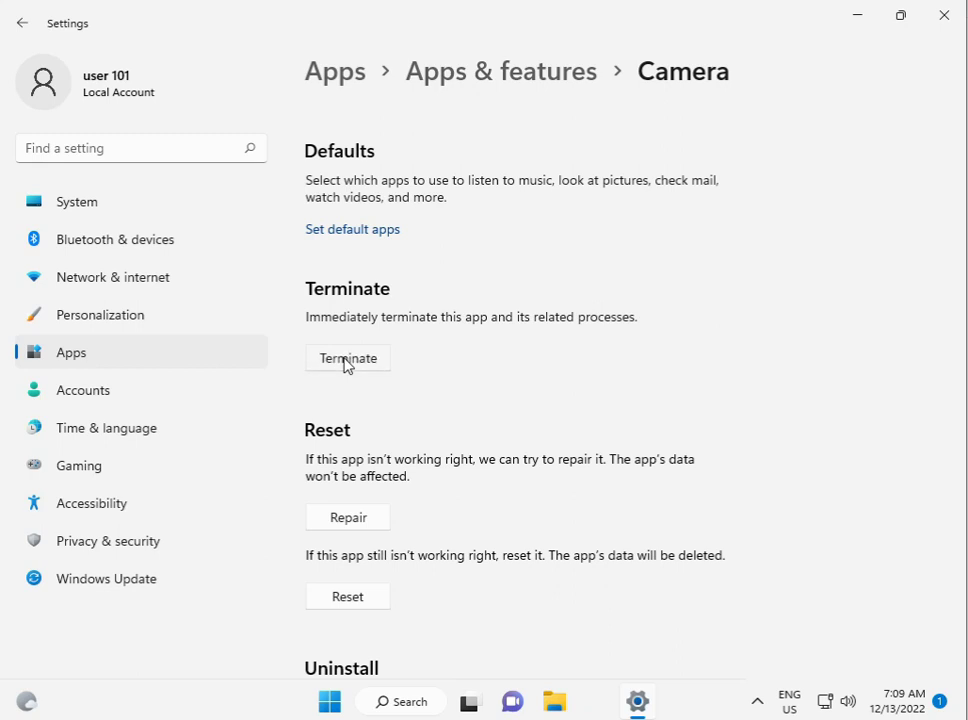
{"action": "scroll", "coordinate": [456, 393], "scroll_direction": "down", "scroll_amount": 1}
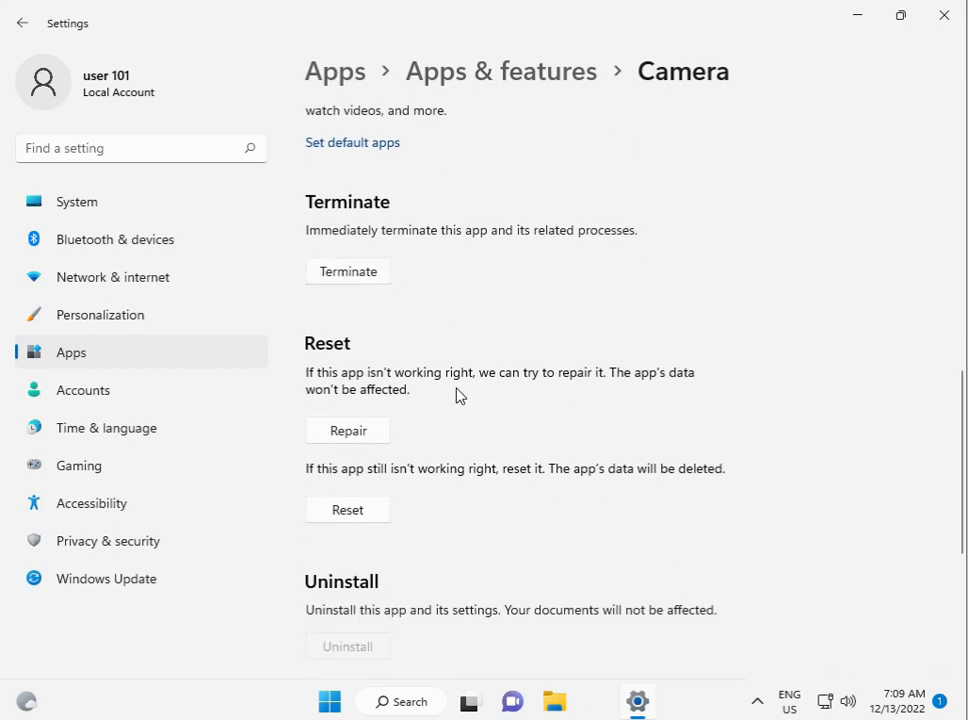
{"action": "left_click", "coordinate": [367, 508]}
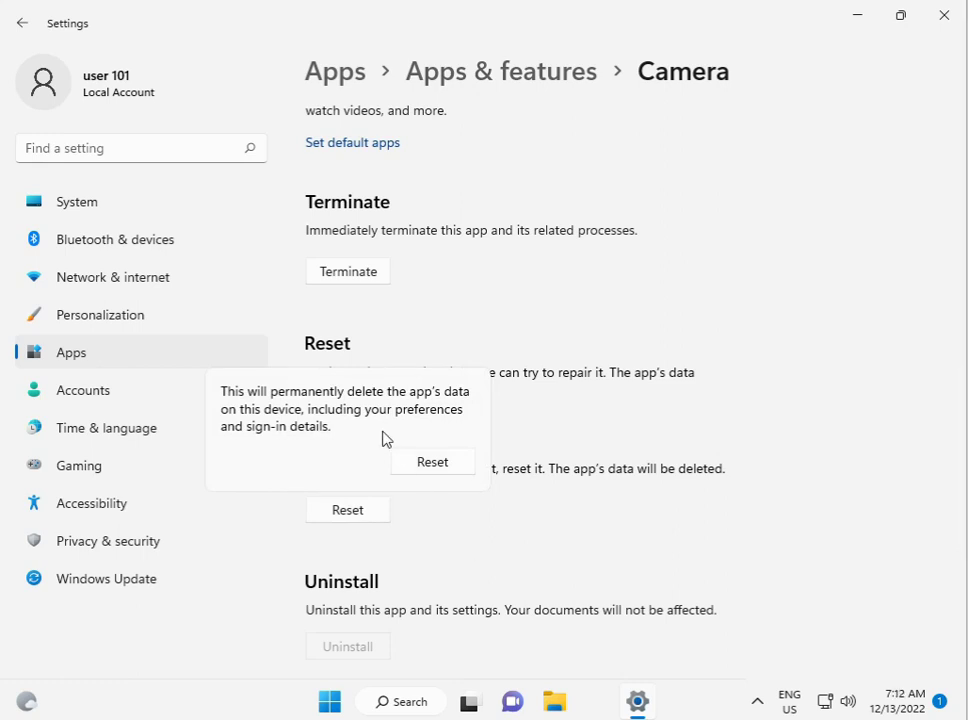
{"action": "left_click", "coordinate": [431, 466]}
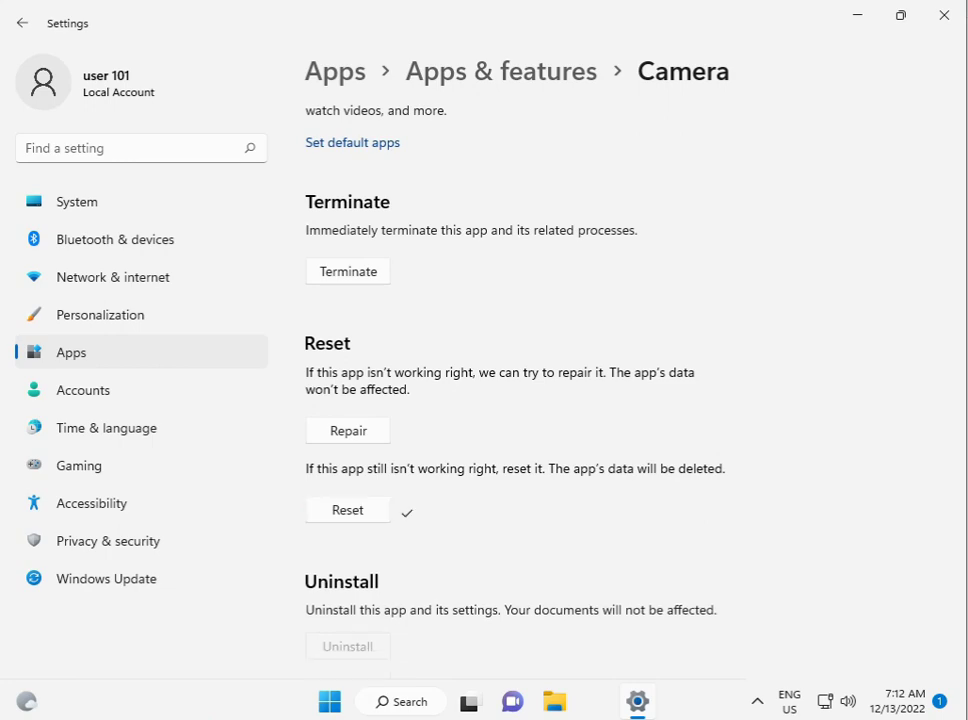
{"action": "key", "text": "alt+F4"}
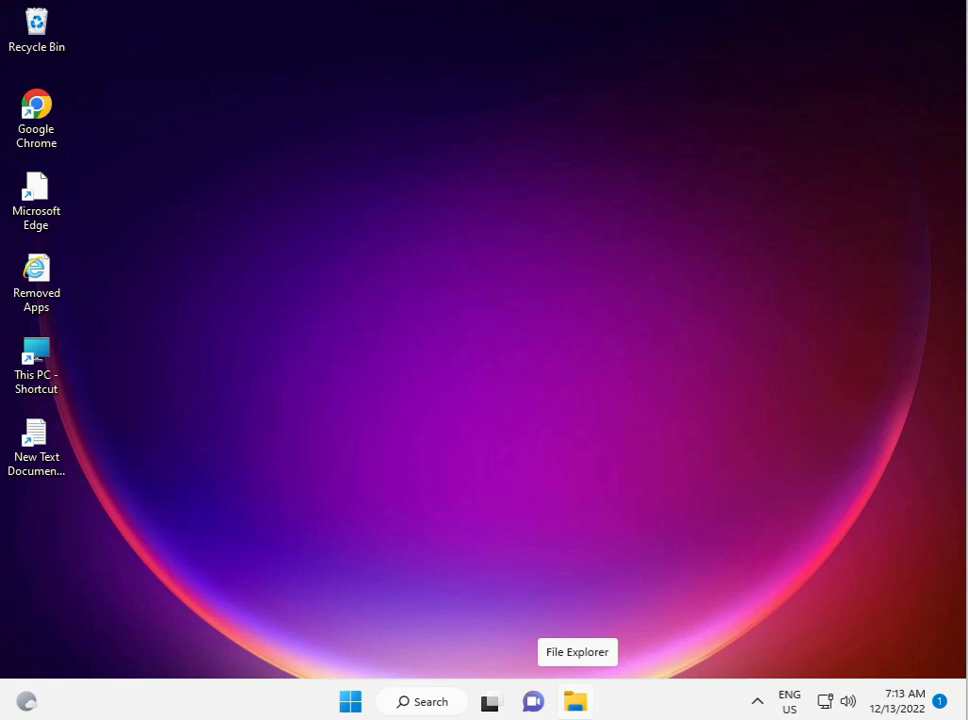
- Reopen Settings and go to Privacy & security > Camera app permissions
{"action": "left_click", "coordinate": [350, 703]}
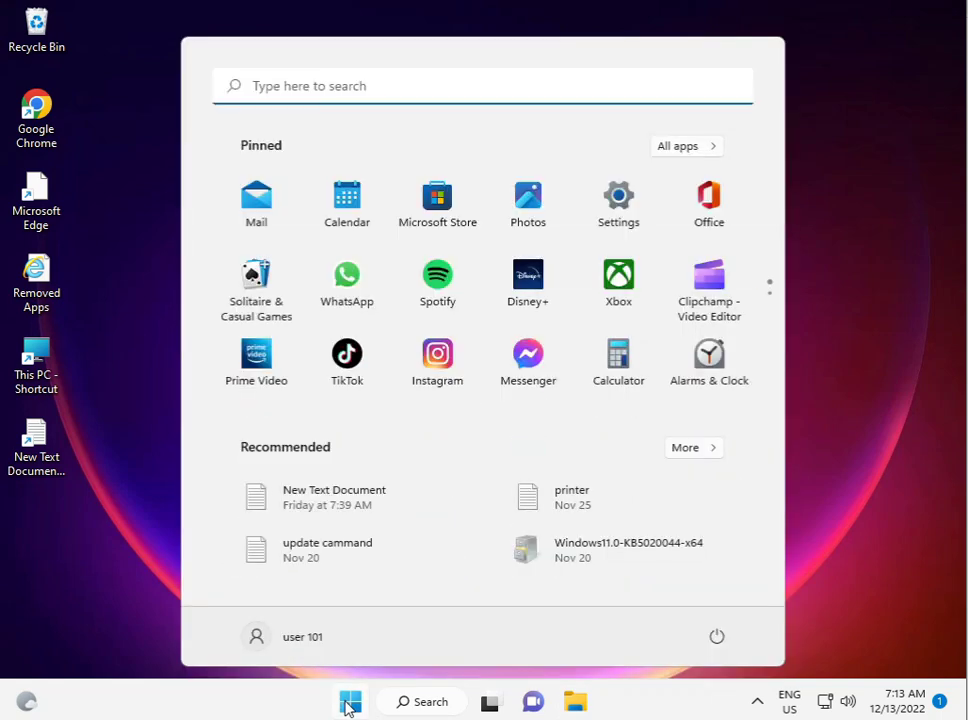
{"action": "left_click", "coordinate": [614, 196]}
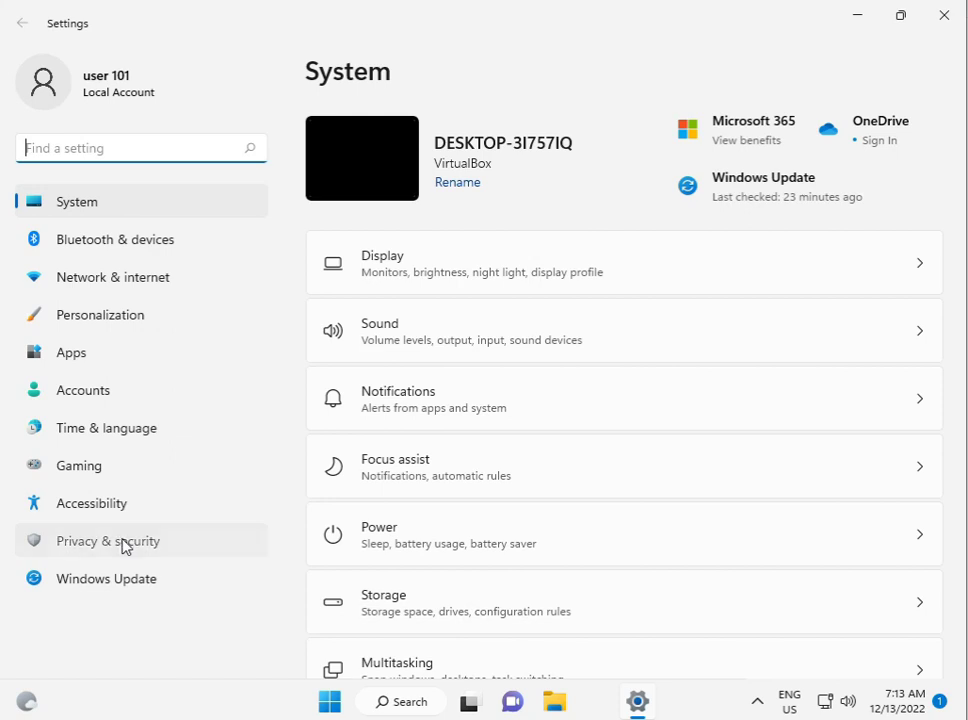
{"action": "left_click", "coordinate": [125, 546]}
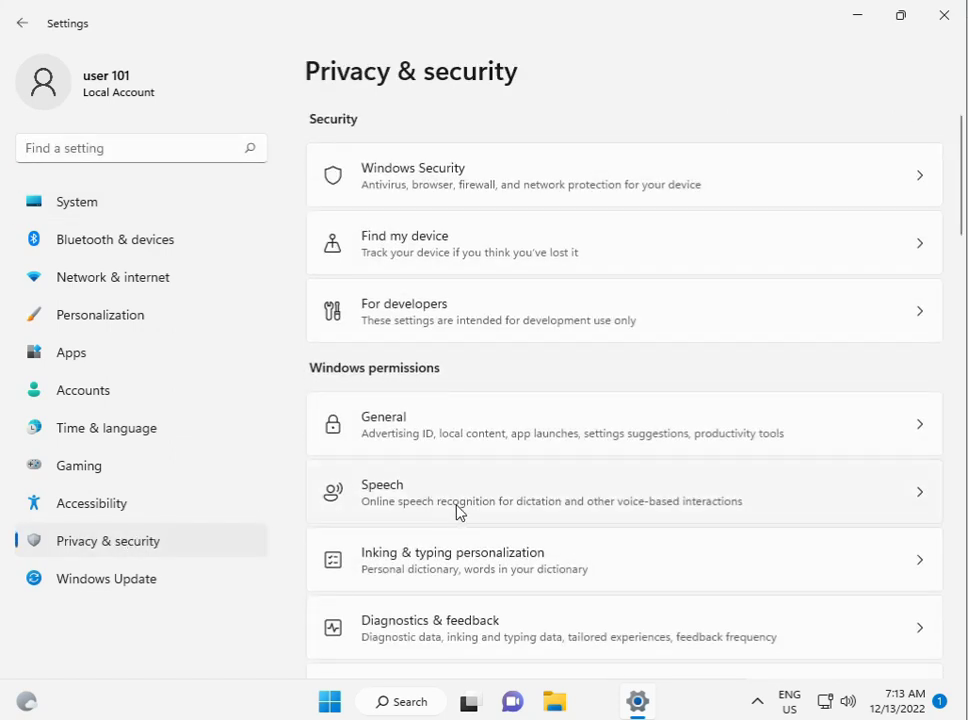
{"action": "scroll", "coordinate": [459, 512], "scroll_direction": "down", "scroll_amount": 5}
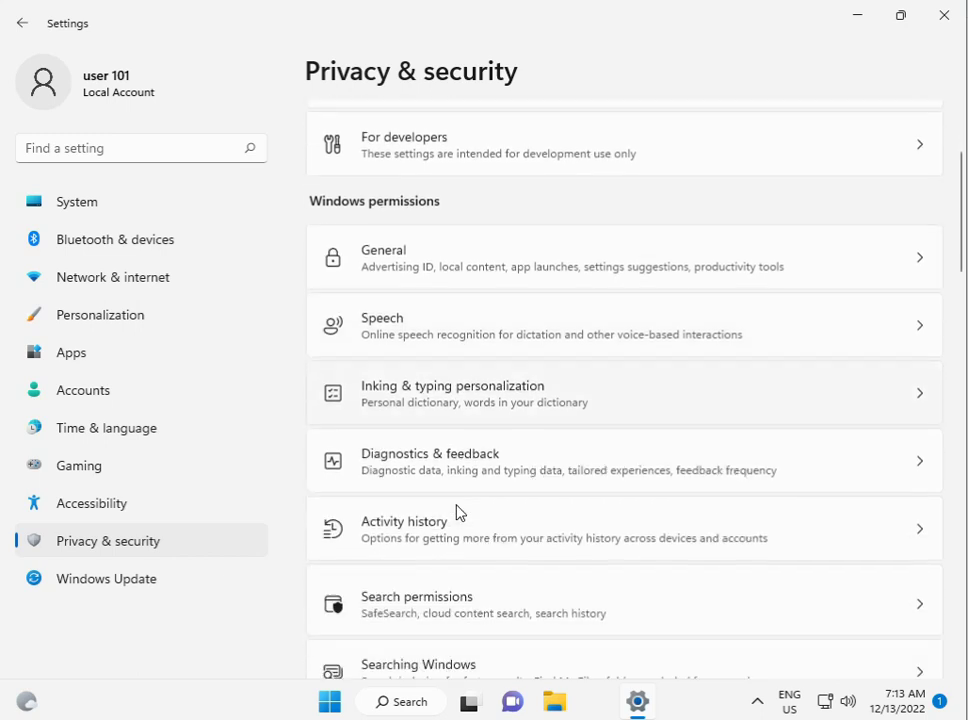
{"action": "scroll", "coordinate": [459, 512], "scroll_direction": "down", "scroll_amount": 3}
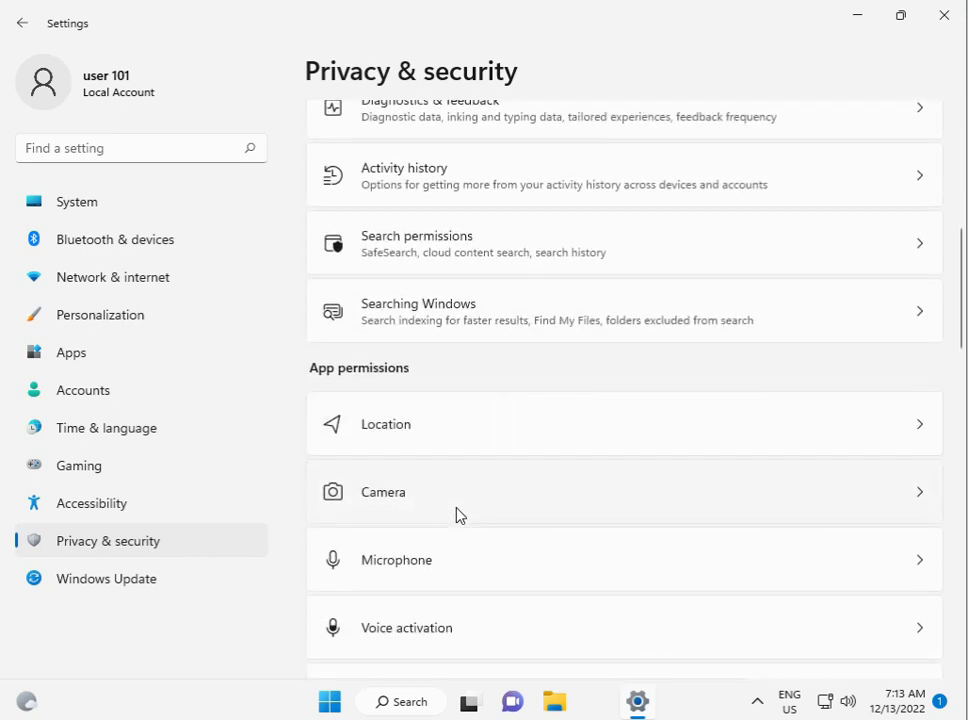
{"action": "left_click", "coordinate": [444, 512]}
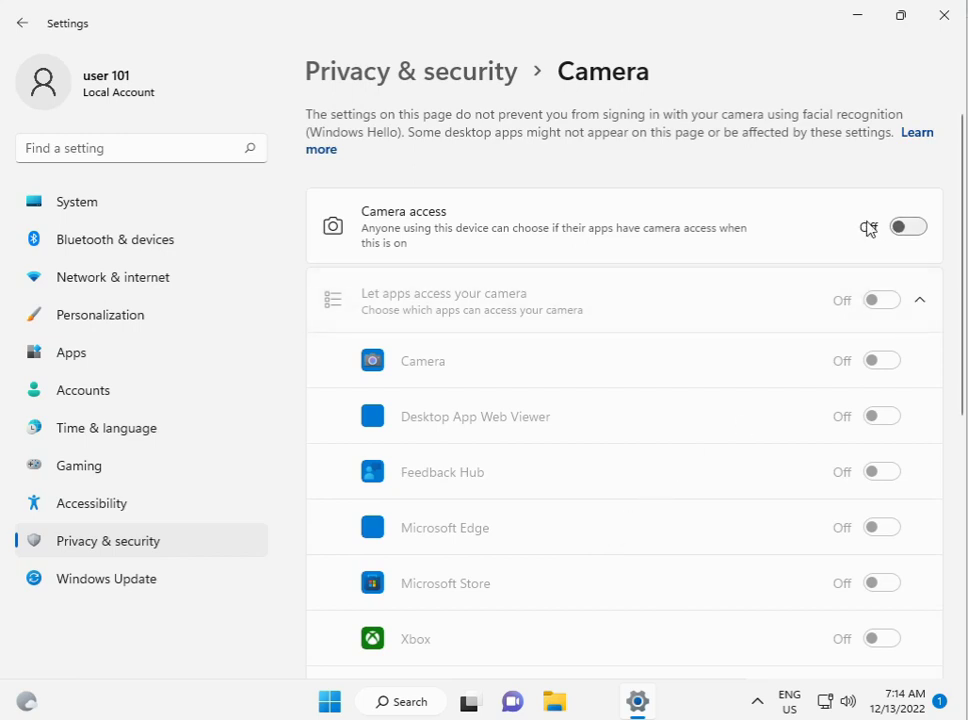
- Turn Camera access On and allow Desktop App Web Viewer to use the camera
{"action": "left_click", "coordinate": [898, 229]}
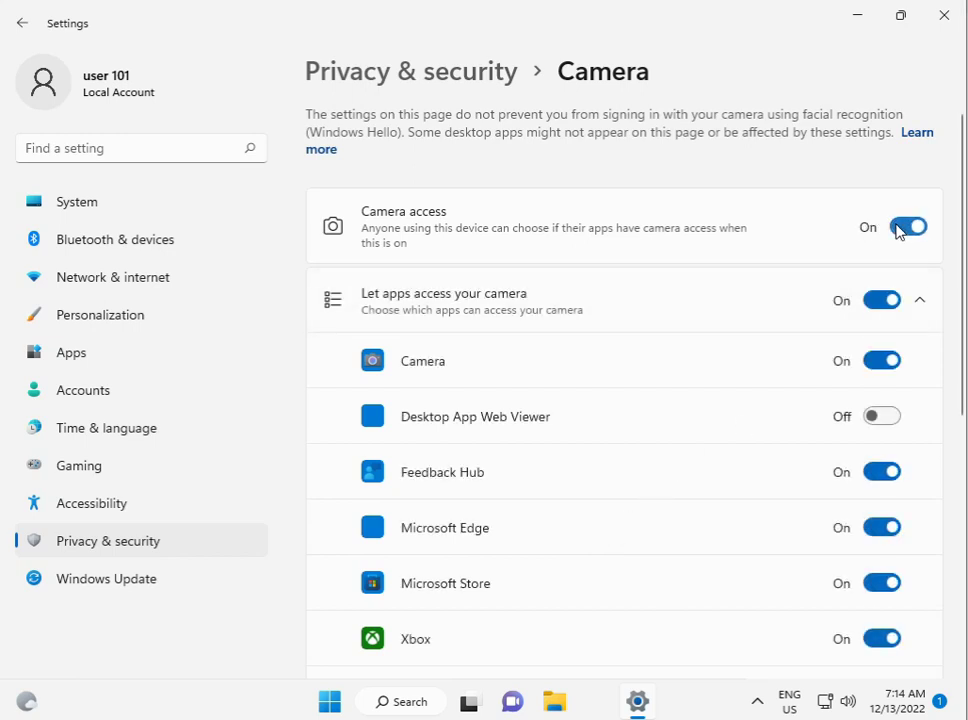
{"action": "left_click", "coordinate": [875, 421]}
{"action": "scroll", "coordinate": [875, 424], "scroll_direction": "down", "scroll_amount": 3}
{"action": "scroll", "coordinate": [875, 425], "scroll_direction": "down", "scroll_amount": 2}
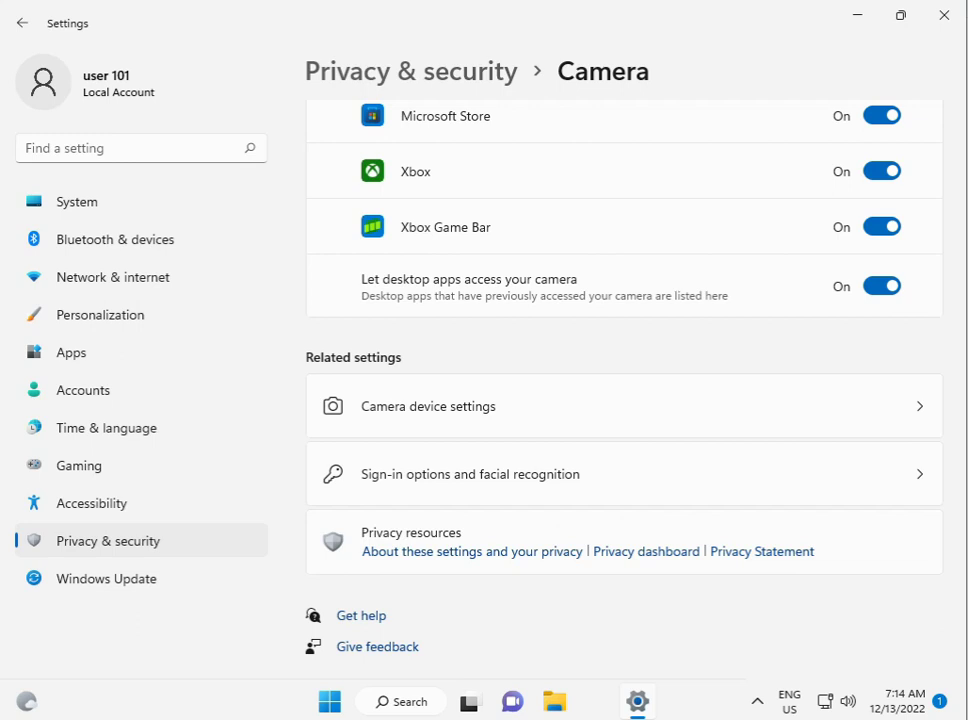
- Close Settings and launch Command Prompt as administrator from a 'cmd' Start search, approving UAC
{"action": "left_click", "coordinate": [938, 17]}
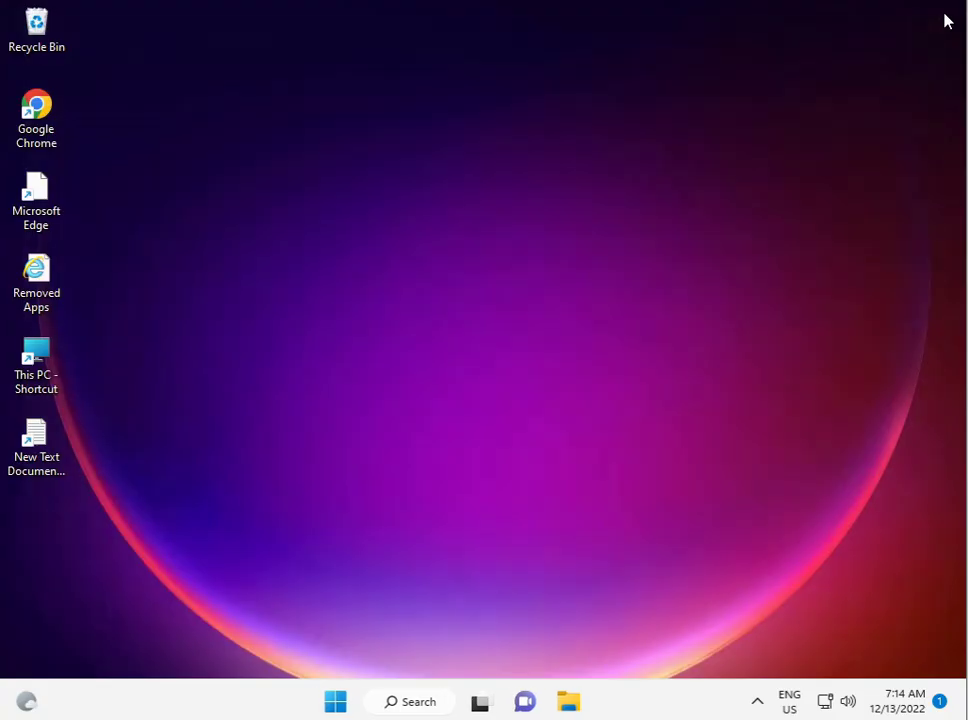
{"action": "left_click", "coordinate": [360, 702]}
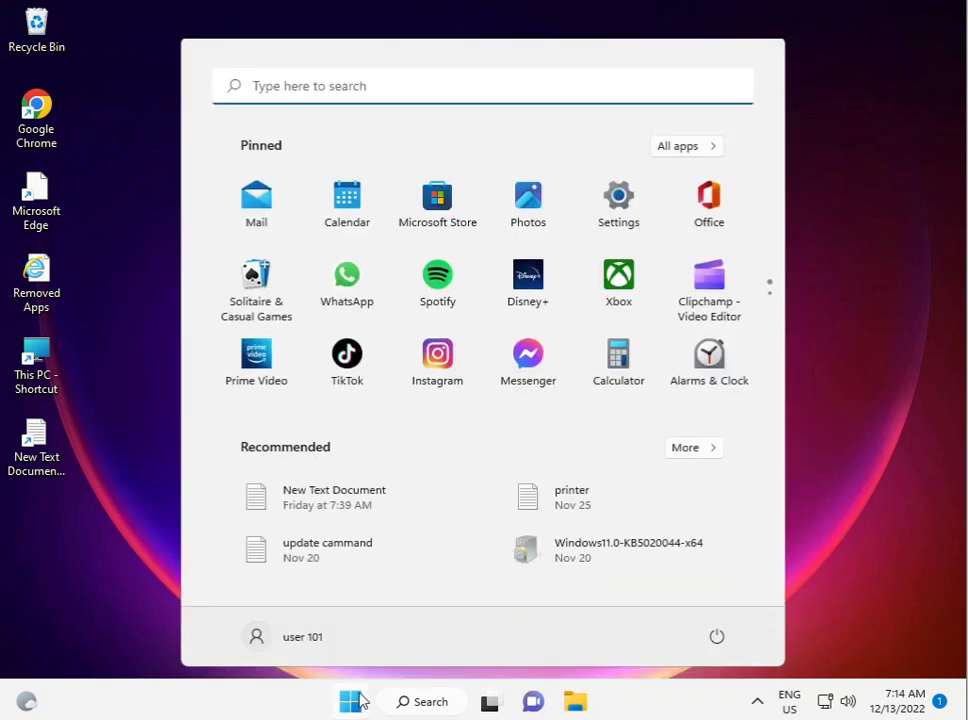
{"action": "type", "text": "cmd"}
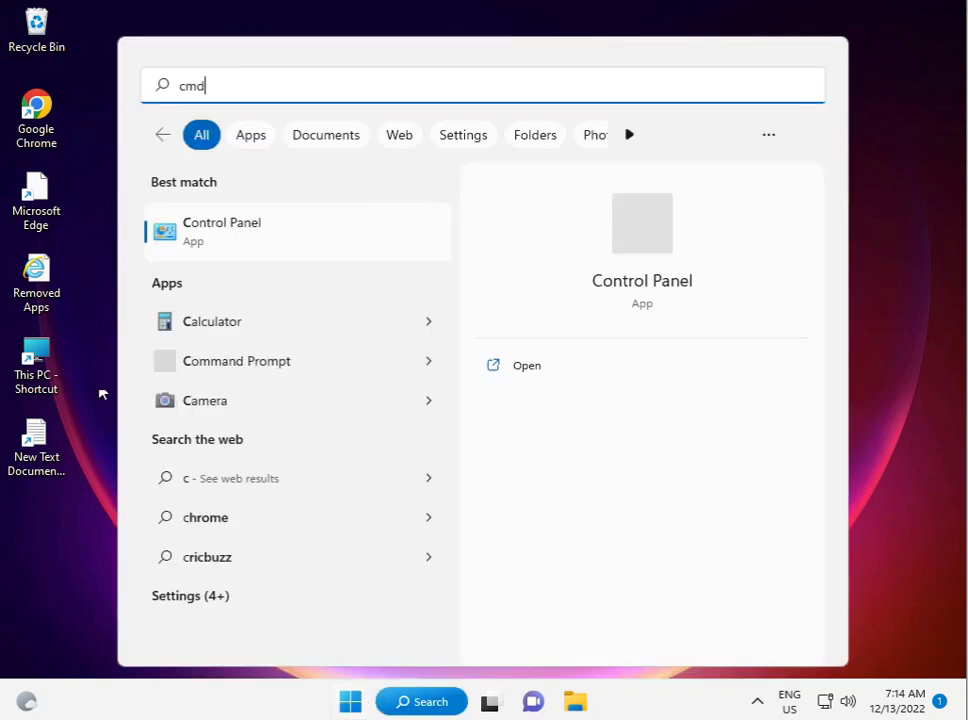
{"action": "left_click", "coordinate": [198, 236]}
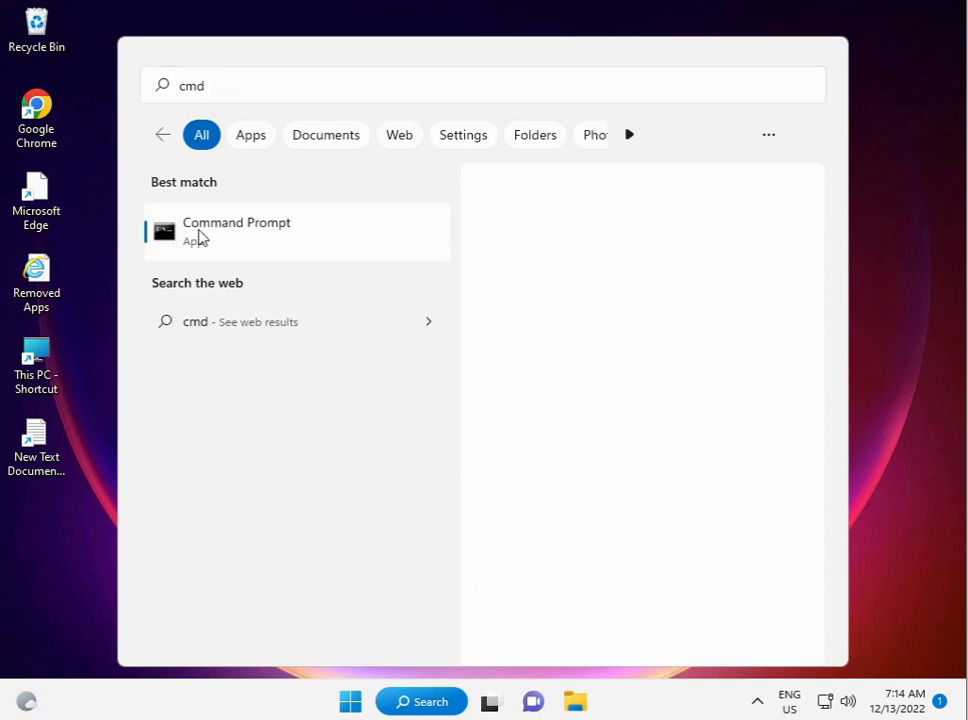
{"action": "right_click", "coordinate": [198, 236]}
{"action": "left_click", "coordinate": [246, 259]}
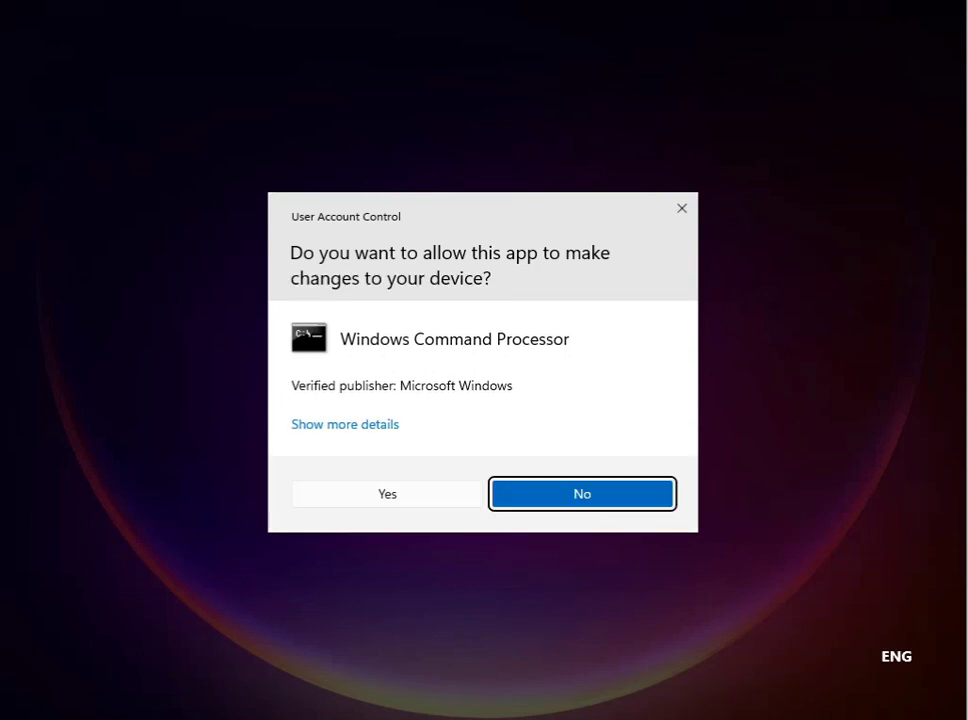
{"action": "left_click", "coordinate": [411, 494]}
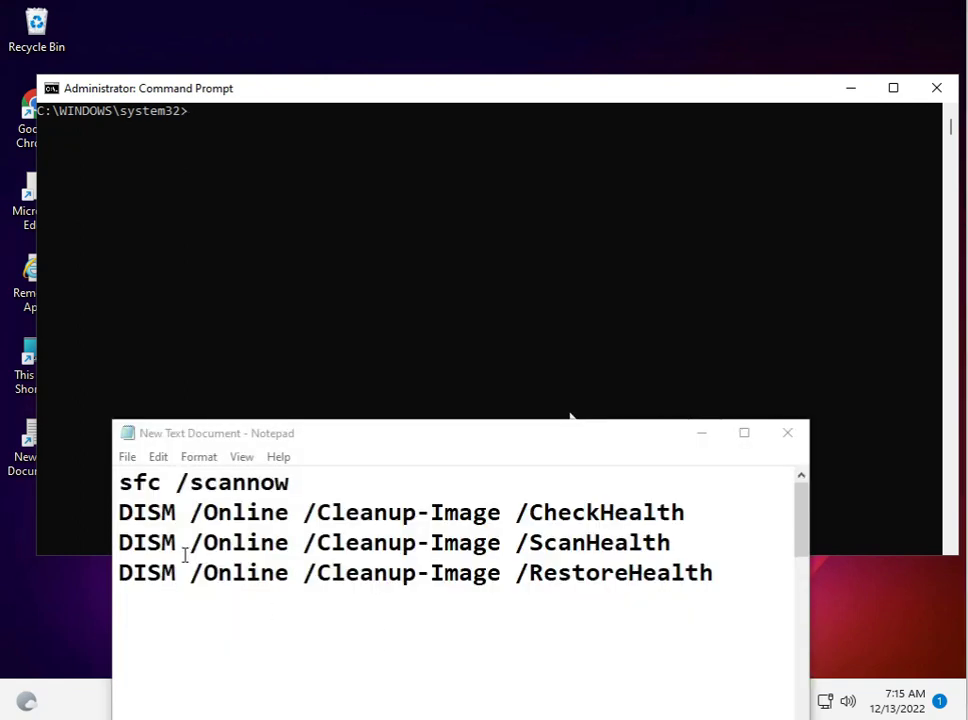
- Select each Notepad command in turn: sfc /scannow and DISM CheckHealth, ScanHealth, RestoreHealth
{"action": "left_click_drag", "start_coordinate": [119, 484], "coordinate": [298, 487]}
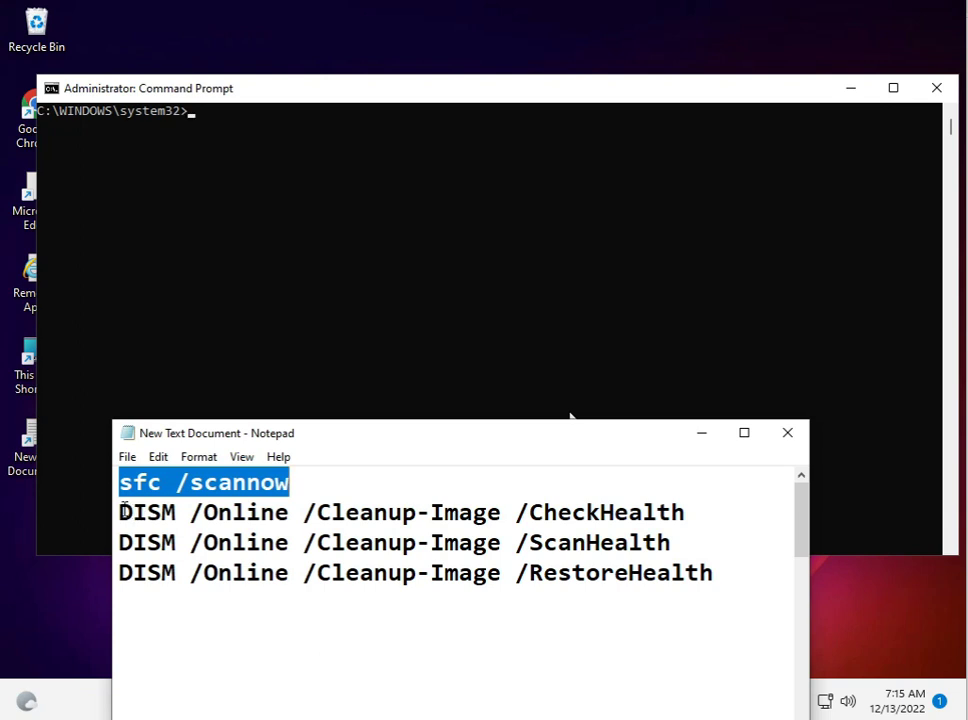
{"action": "left_click_drag", "start_coordinate": [119, 512], "coordinate": [691, 514]}
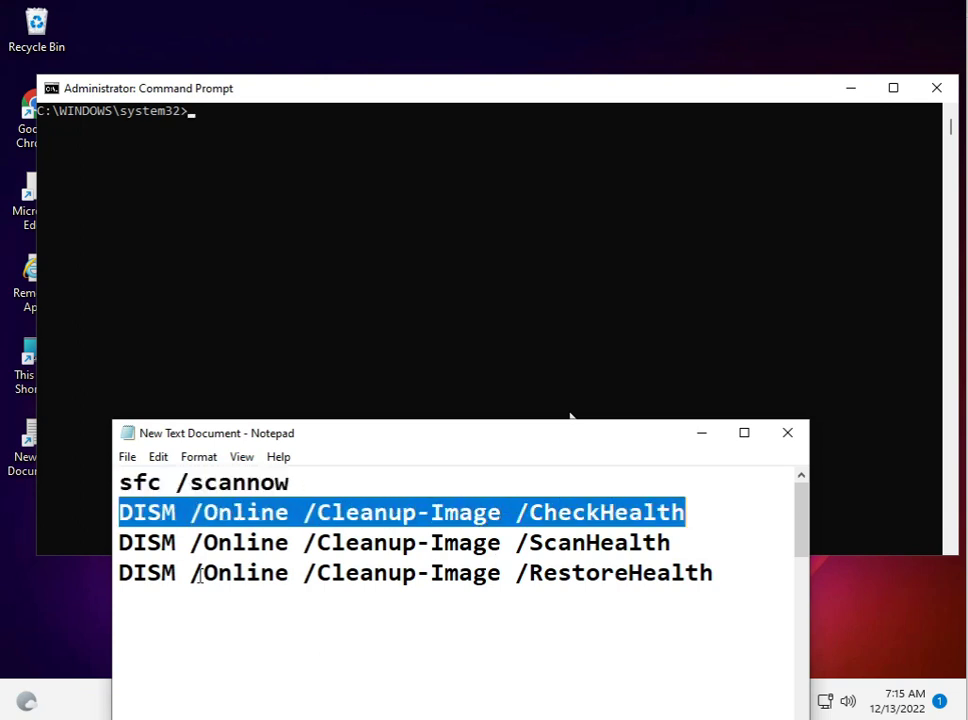
{"action": "left_click_drag", "start_coordinate": [122, 543], "coordinate": [681, 538]}
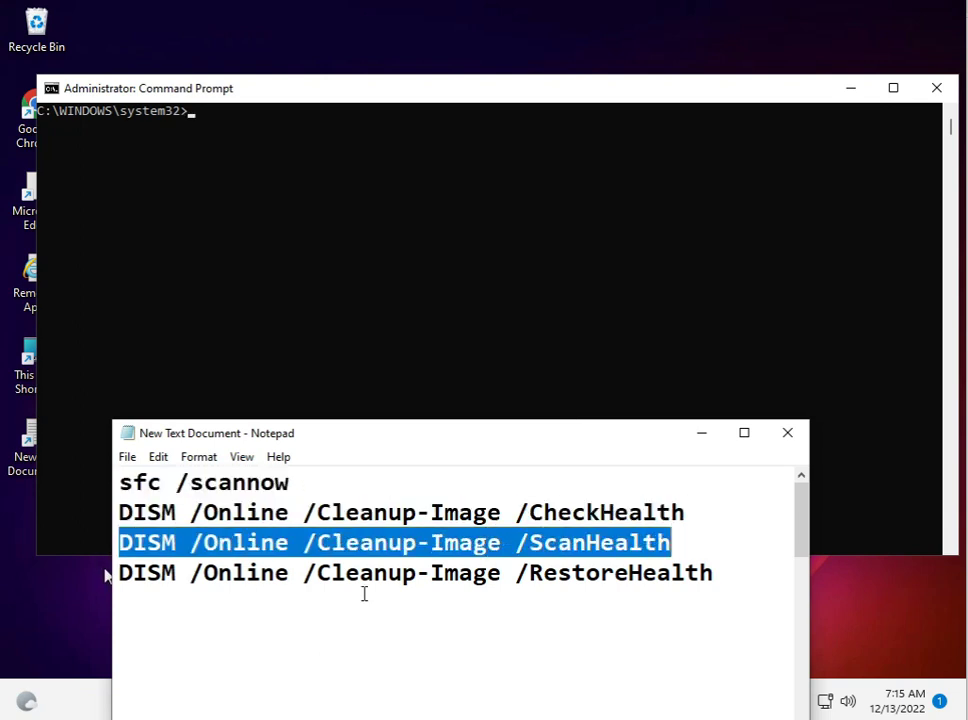
{"action": "left_click_drag", "start_coordinate": [123, 573], "coordinate": [714, 573]}
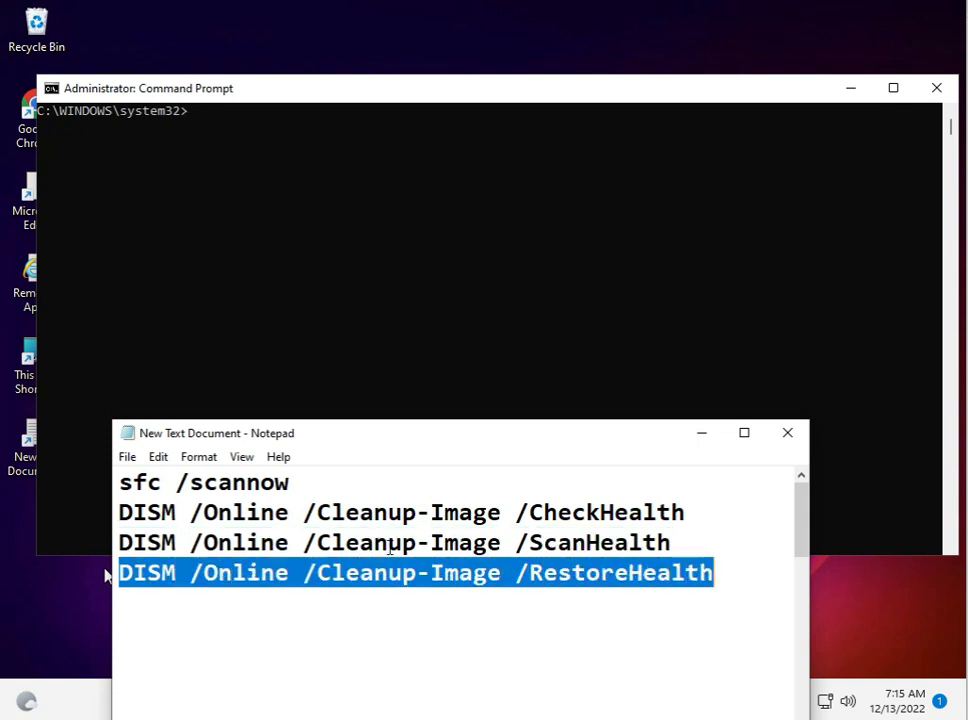
{"action": "left_click_drag", "start_coordinate": [120, 482], "coordinate": [289, 482]}
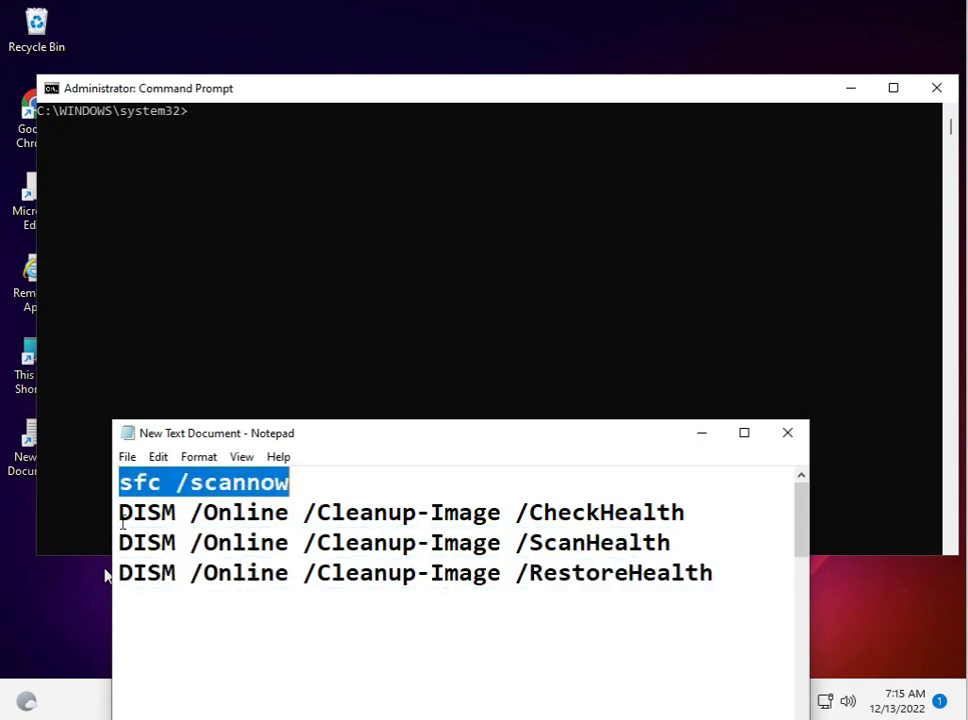
{"action": "left_click", "coordinate": [118, 512]}
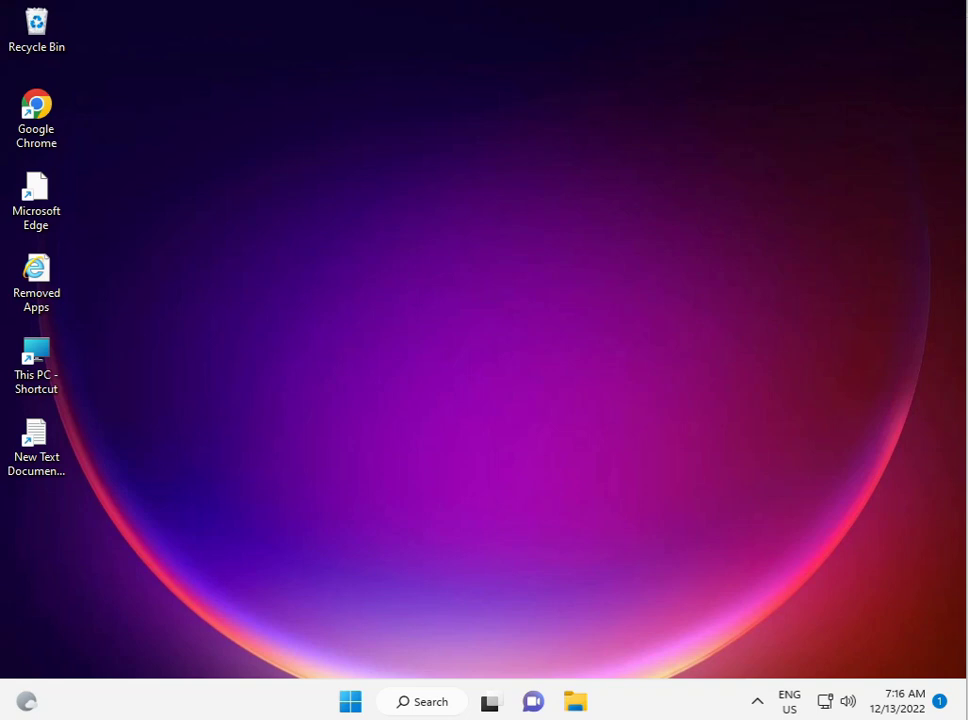
- Search Start for 'regedi' and launch Registry Editor, approving the User Account Control prompt
{"action": "left_click", "coordinate": [350, 705]}
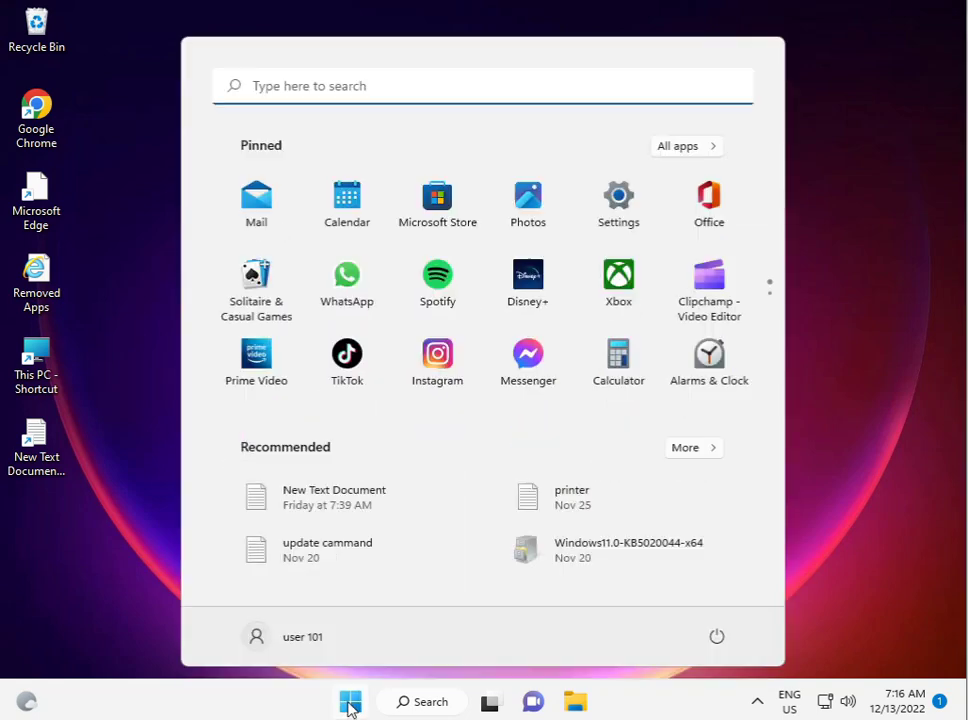
{"action": "type", "text": "re"}
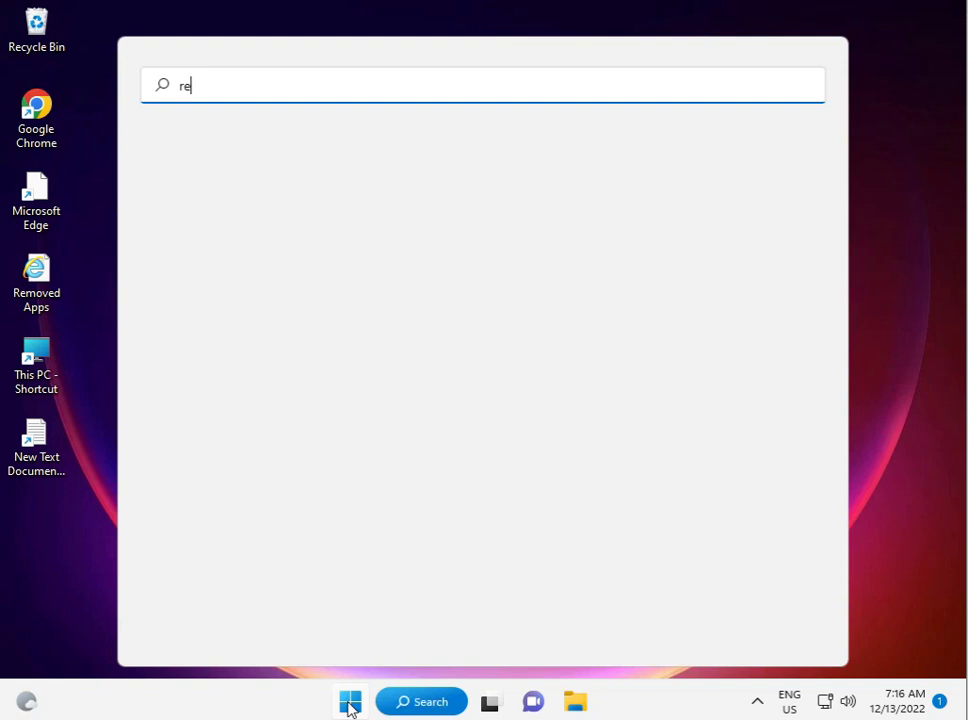
{"action": "type", "text": "ge"}
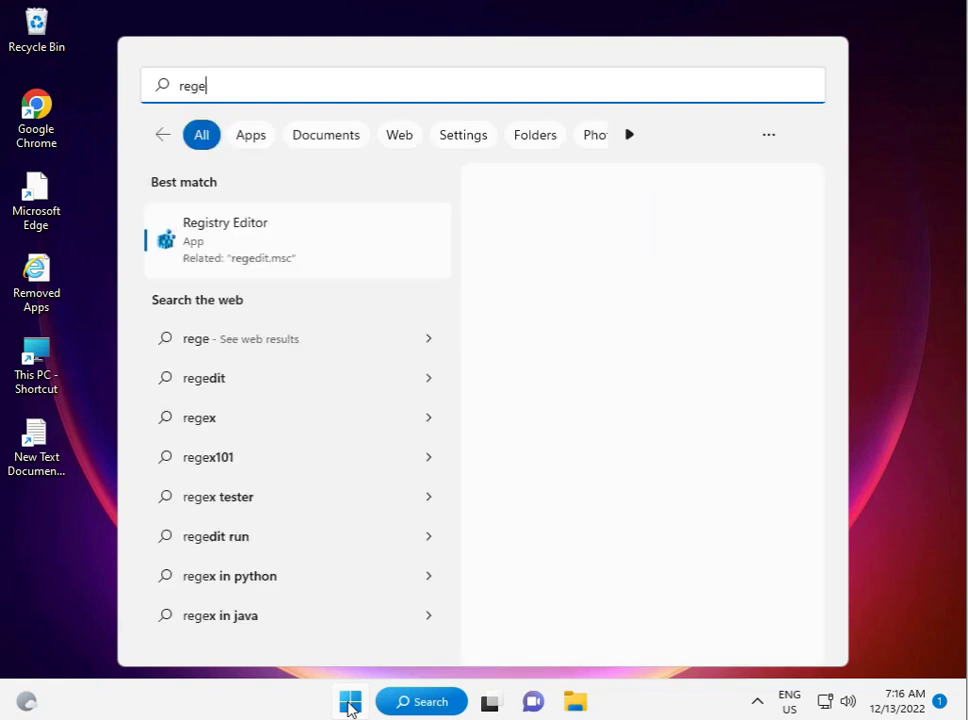
{"action": "type", "text": "di"}
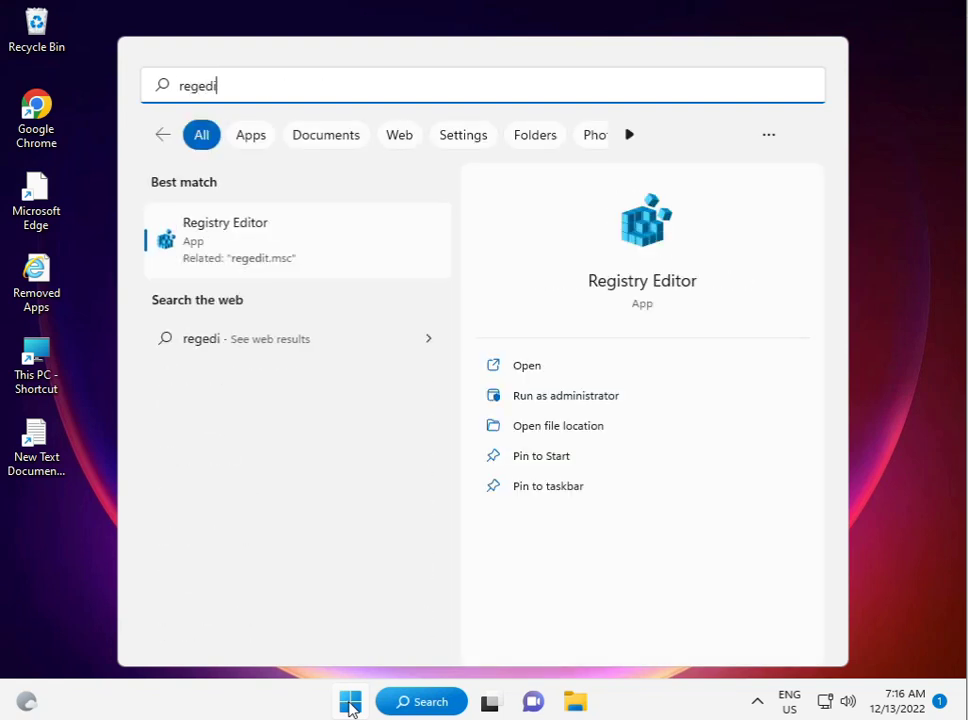
{"action": "left_click", "coordinate": [205, 255]}
{"action": "left_click", "coordinate": [408, 496]}
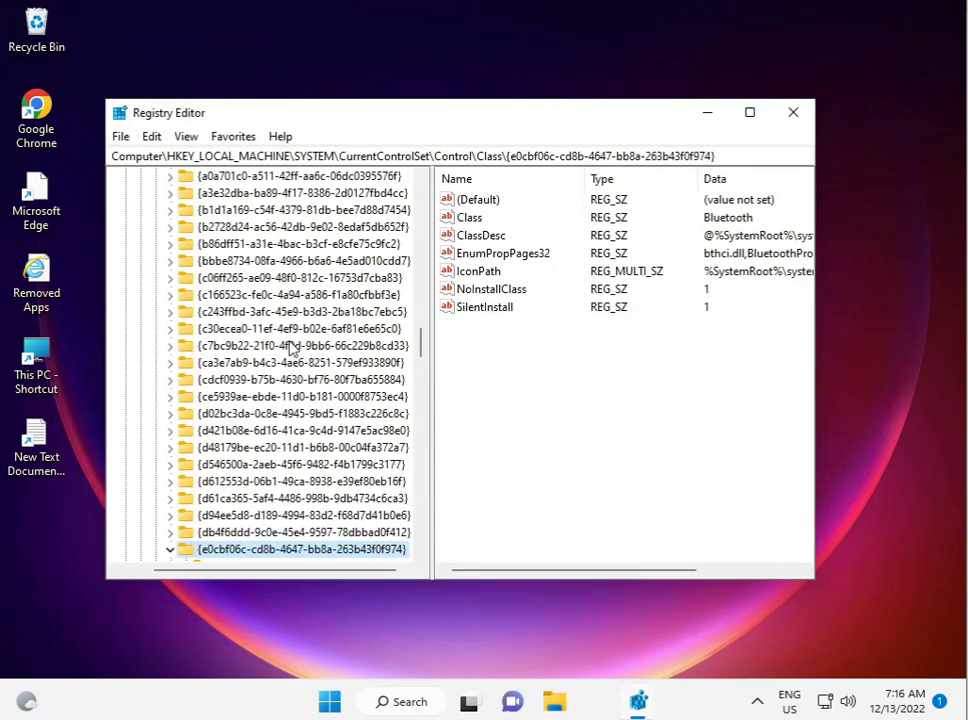
- Collapse the registry tree, then expand HKEY_LOCAL_MACHINE > SOFTWARE > Microsoft
{"action": "scroll", "coordinate": [192, 337], "scroll_direction": "up", "scroll_amount": 12}
{"action": "scroll", "coordinate": [192, 337], "scroll_direction": "up", "scroll_amount": 5}
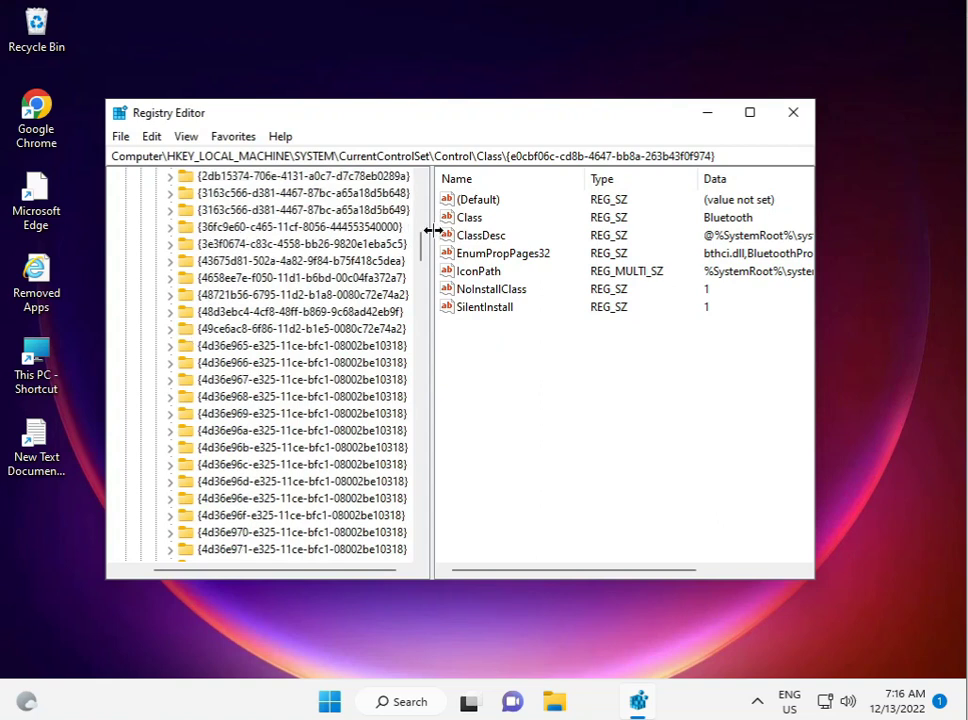
{"action": "left_click_drag", "start_coordinate": [423, 255], "coordinate": [424, 177]}
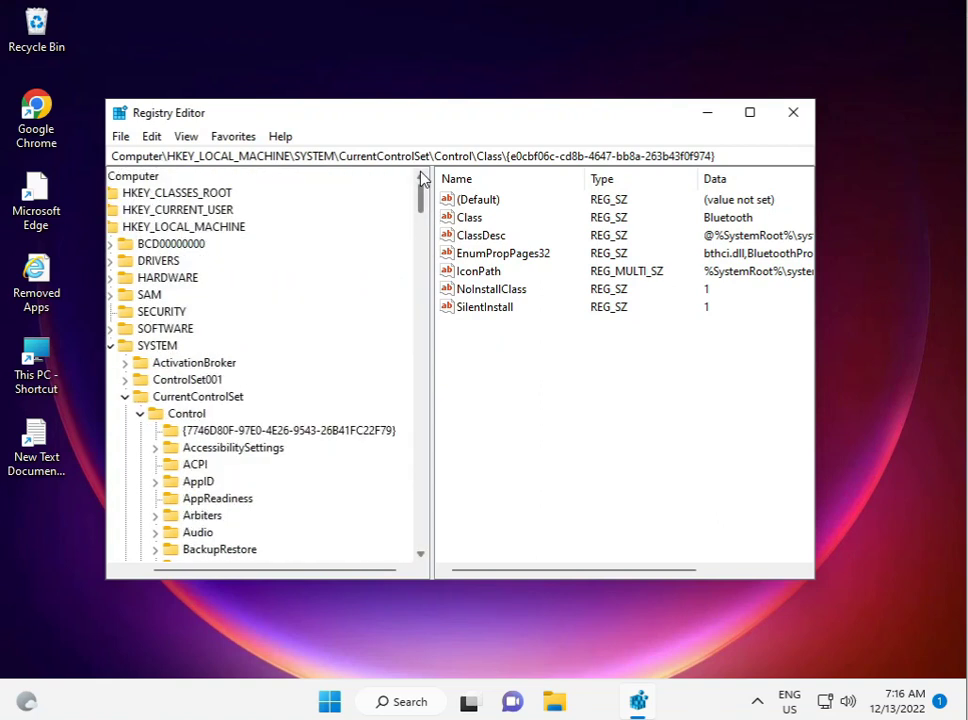
{"action": "left_click", "coordinate": [111, 346]}
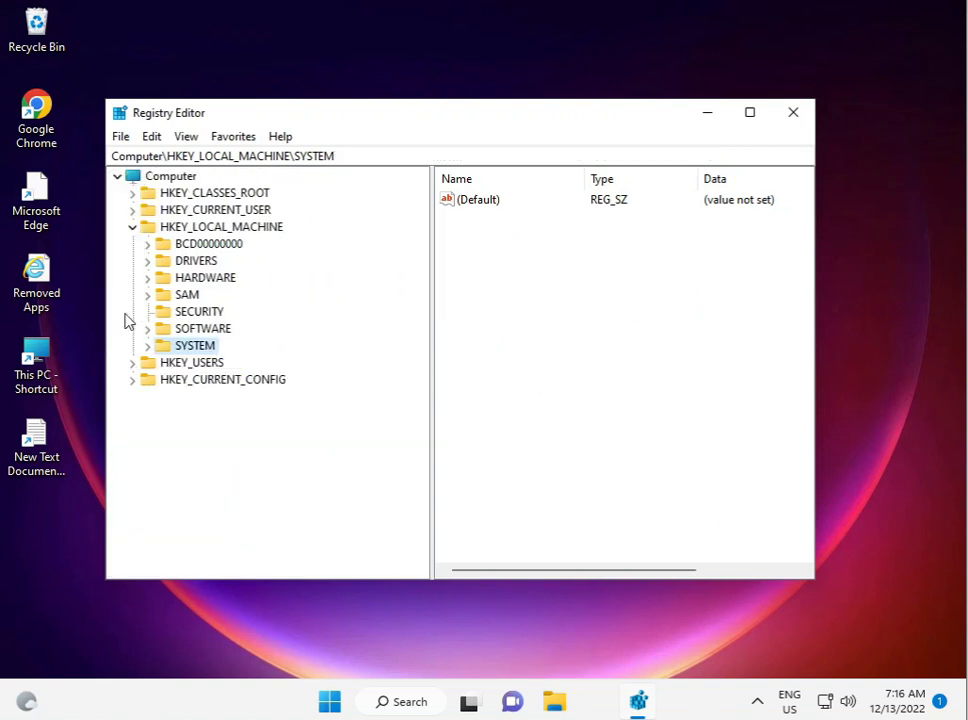
{"action": "left_click", "coordinate": [132, 228]}
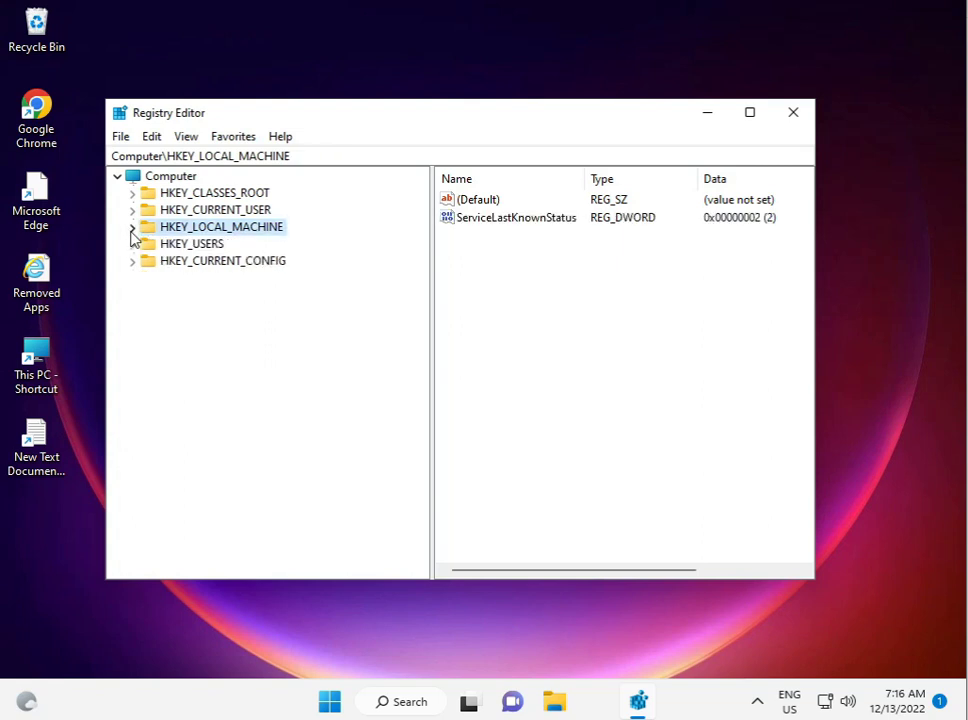
{"action": "left_click", "coordinate": [132, 228]}
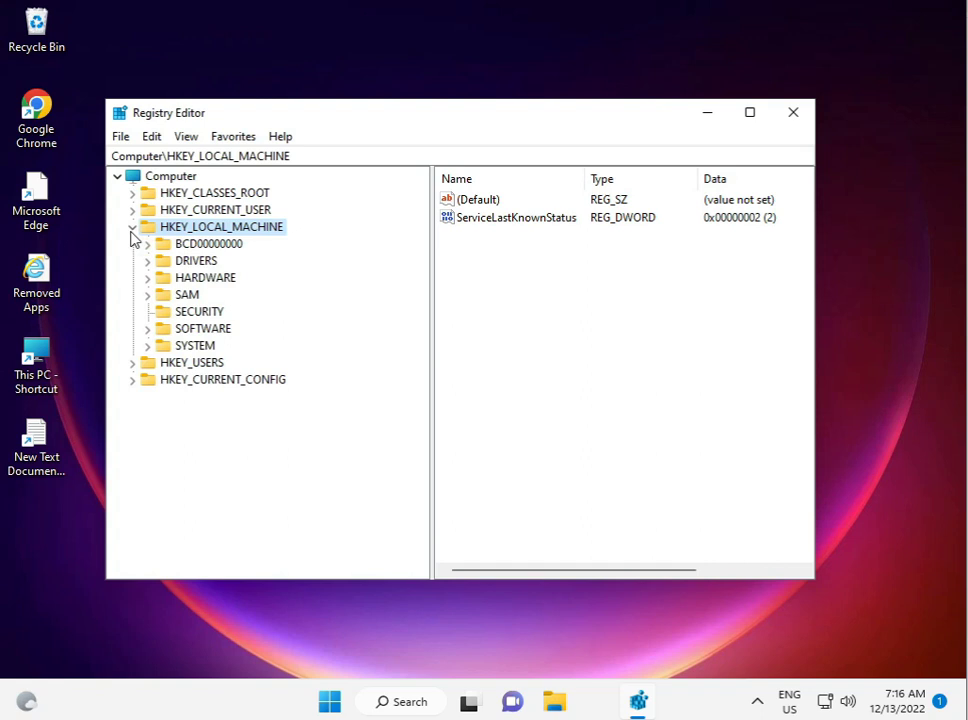
{"action": "left_click", "coordinate": [147, 329]}
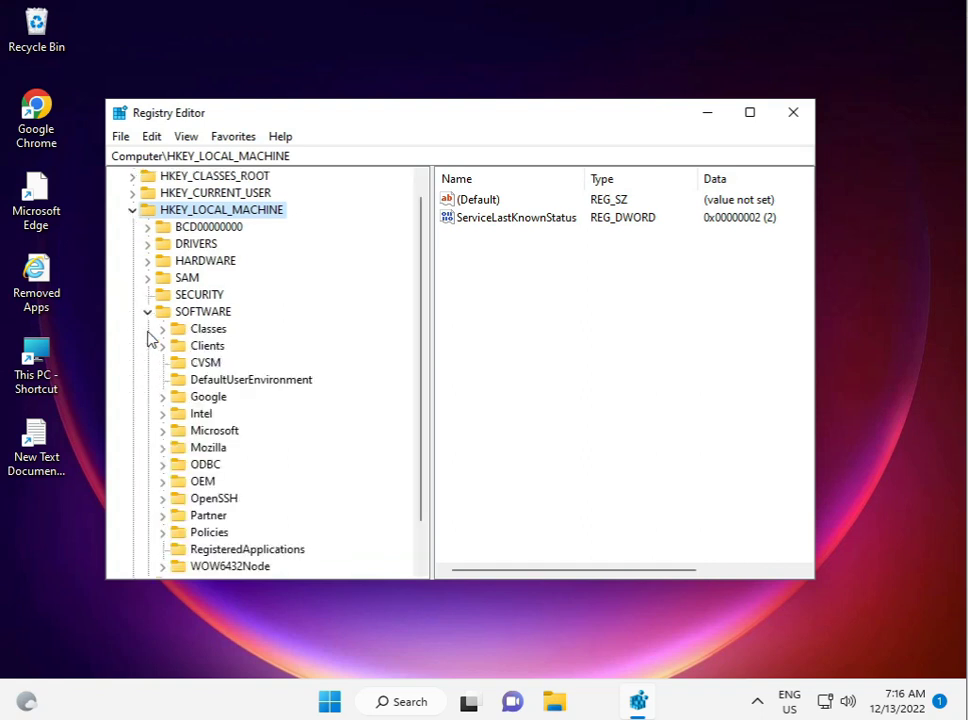
{"action": "left_click", "coordinate": [196, 434]}
{"action": "left_click", "coordinate": [166, 437]}
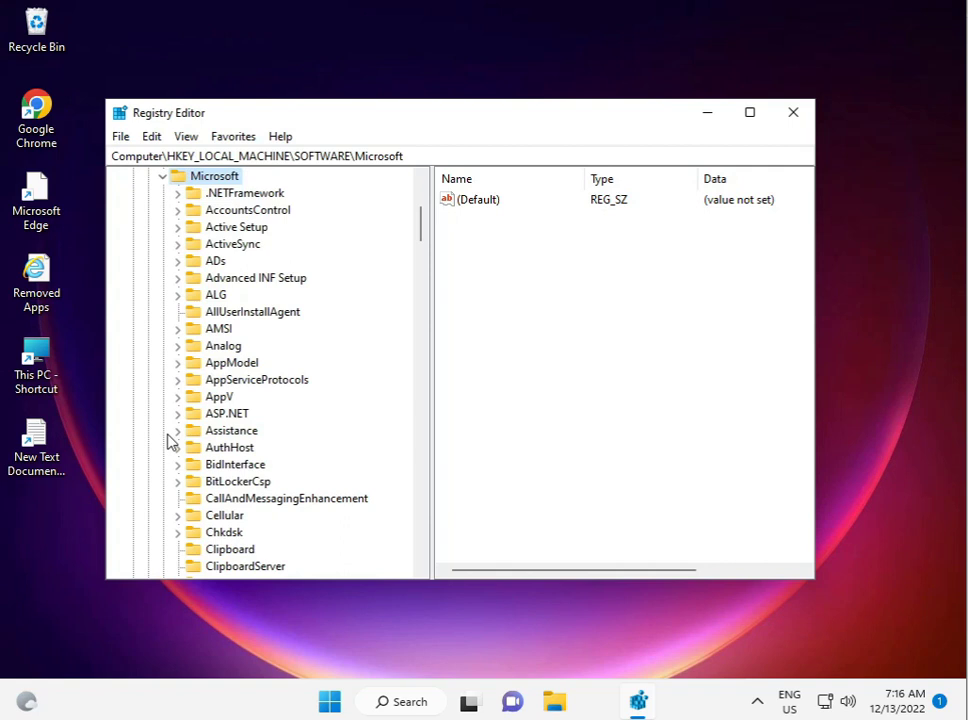
- Expand Windows Media Foundation under Microsoft, then its Platform key to reveal EVR and XVP
{"action": "scroll", "coordinate": [168, 442], "scroll_direction": "down", "scroll_amount": 12}
{"action": "scroll", "coordinate": [182, 449], "scroll_direction": "down", "scroll_amount": 12}
{"action": "scroll", "coordinate": [182, 449], "scroll_direction": "down", "scroll_amount": 8}
{"action": "scroll", "coordinate": [182, 449], "scroll_direction": "down", "scroll_amount": 5}
{"action": "scroll", "coordinate": [182, 449], "scroll_direction": "down", "scroll_amount": 5}
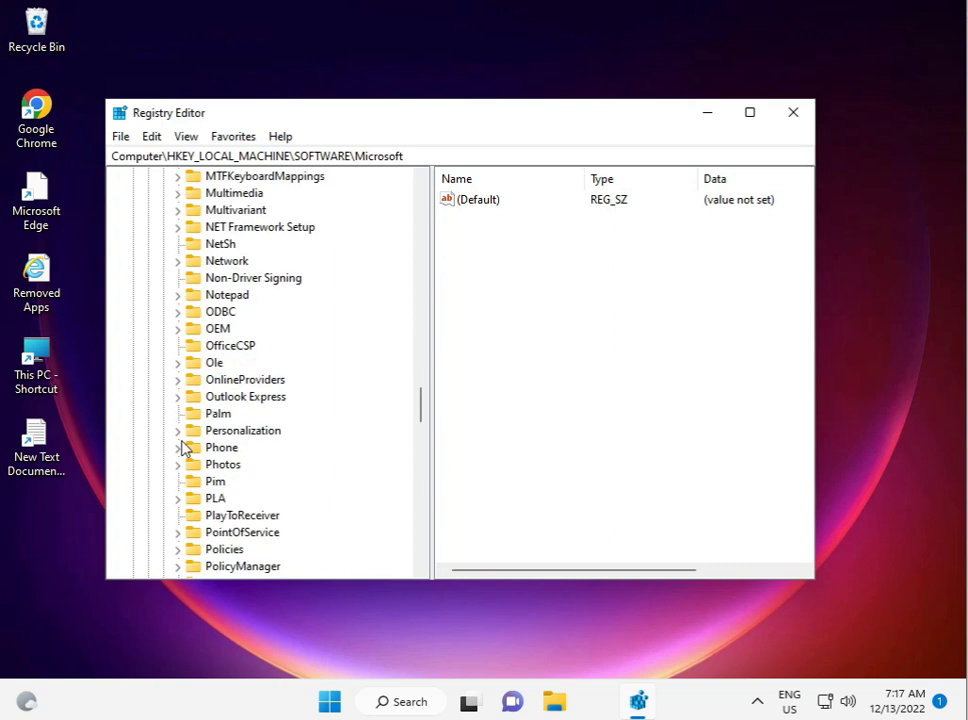
{"action": "scroll", "coordinate": [182, 449], "scroll_direction": "down", "scroll_amount": 13}
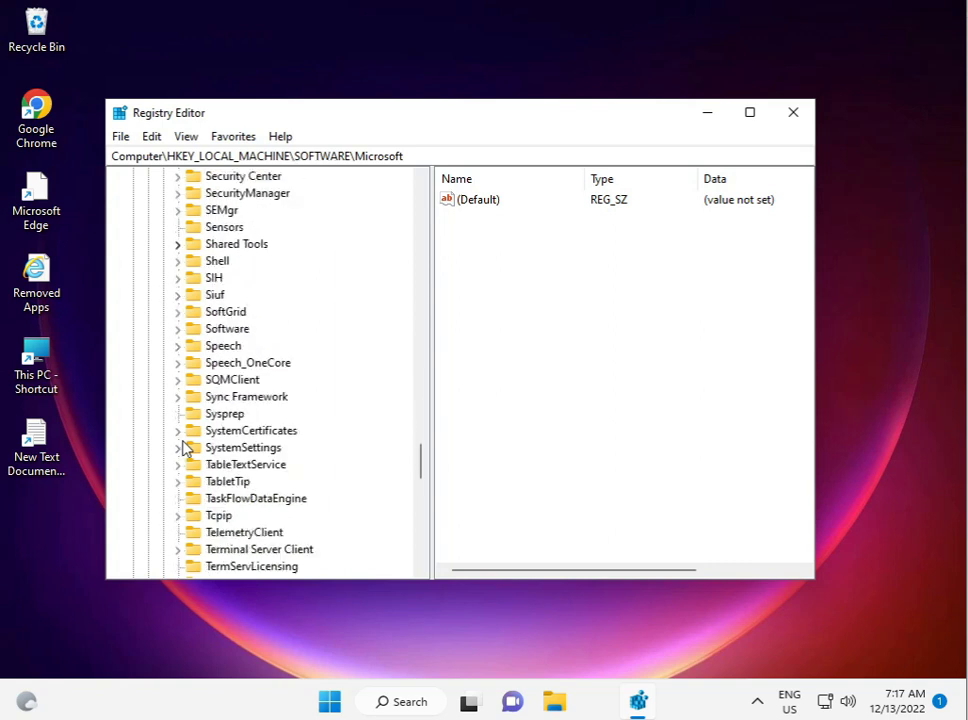
{"action": "scroll", "coordinate": [182, 449], "scroll_direction": "down", "scroll_amount": 4}
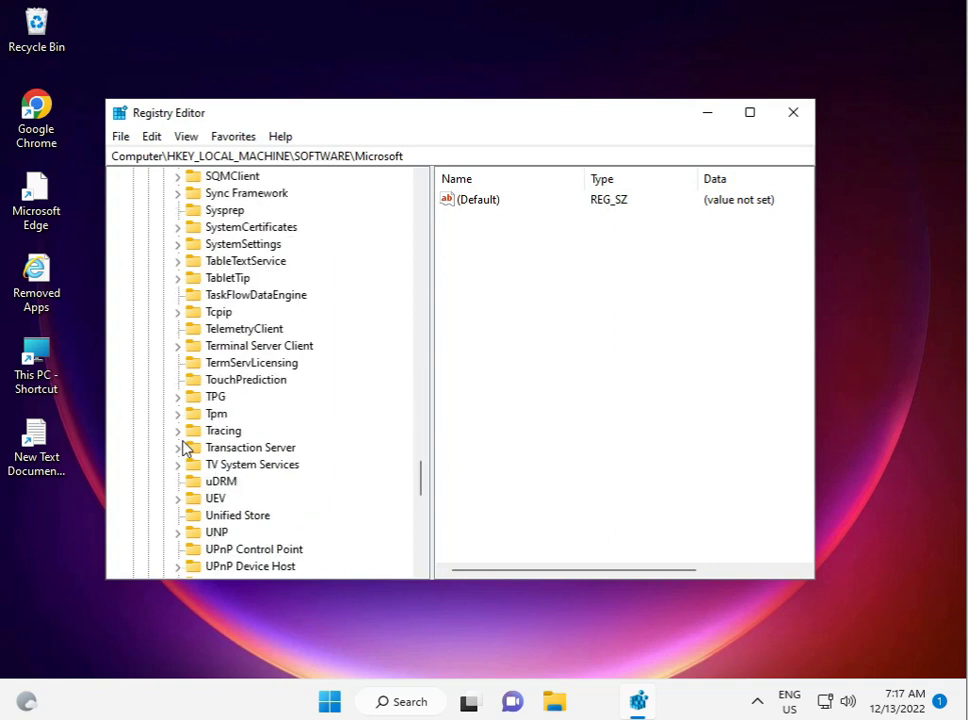
{"action": "scroll", "coordinate": [182, 449], "scroll_direction": "down", "scroll_amount": 5}
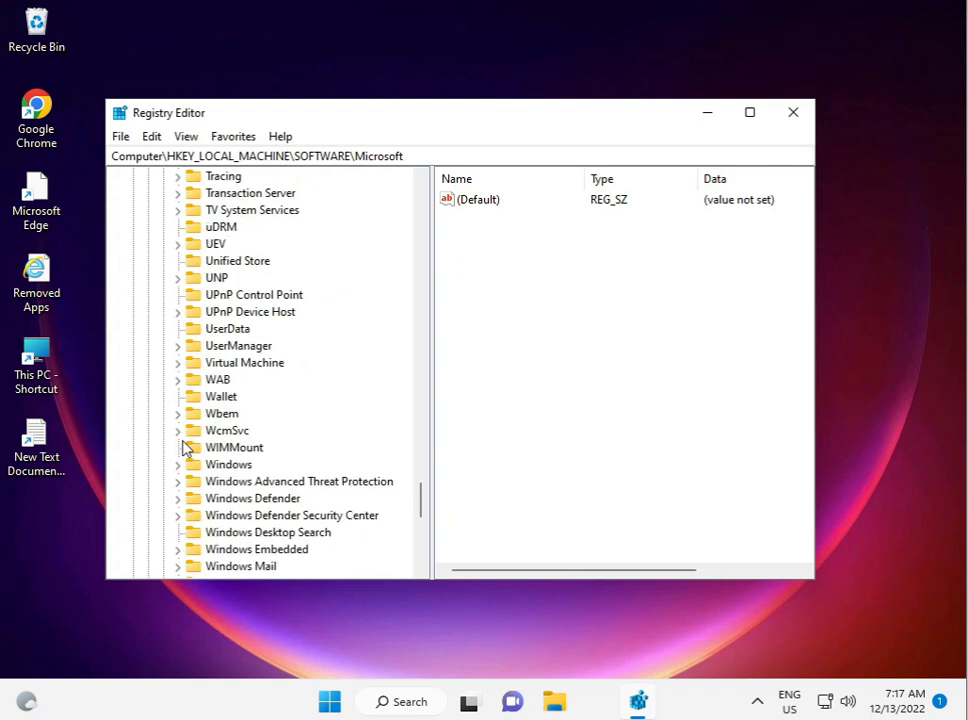
{"action": "scroll", "coordinate": [185, 449], "scroll_direction": "down", "scroll_amount": 1}
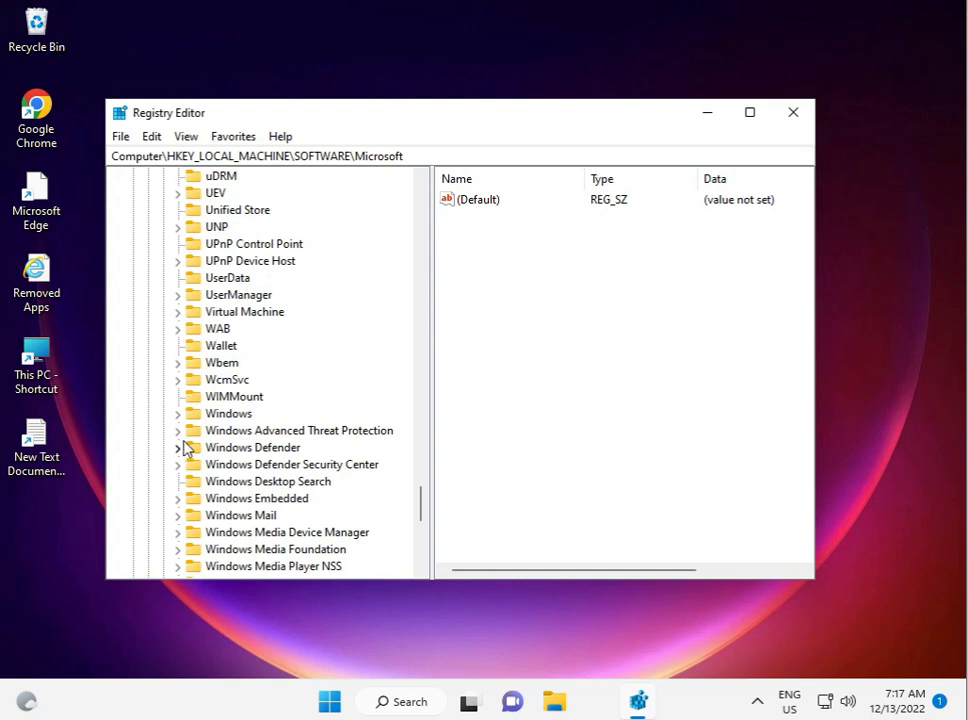
{"action": "left_click", "coordinate": [178, 549]}
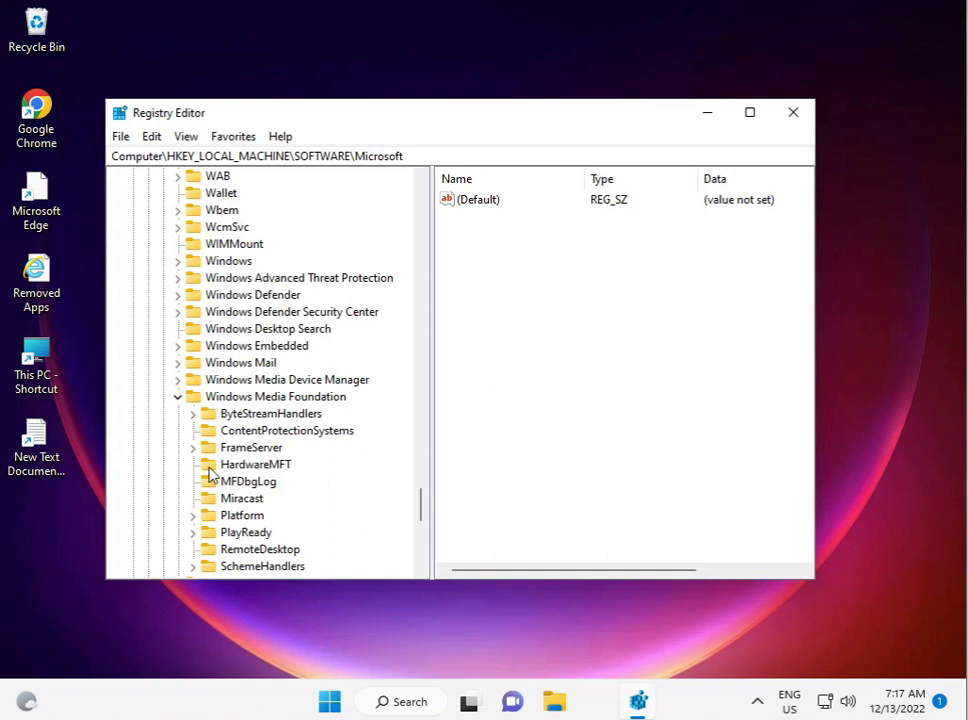
{"action": "left_click", "coordinate": [194, 516]}
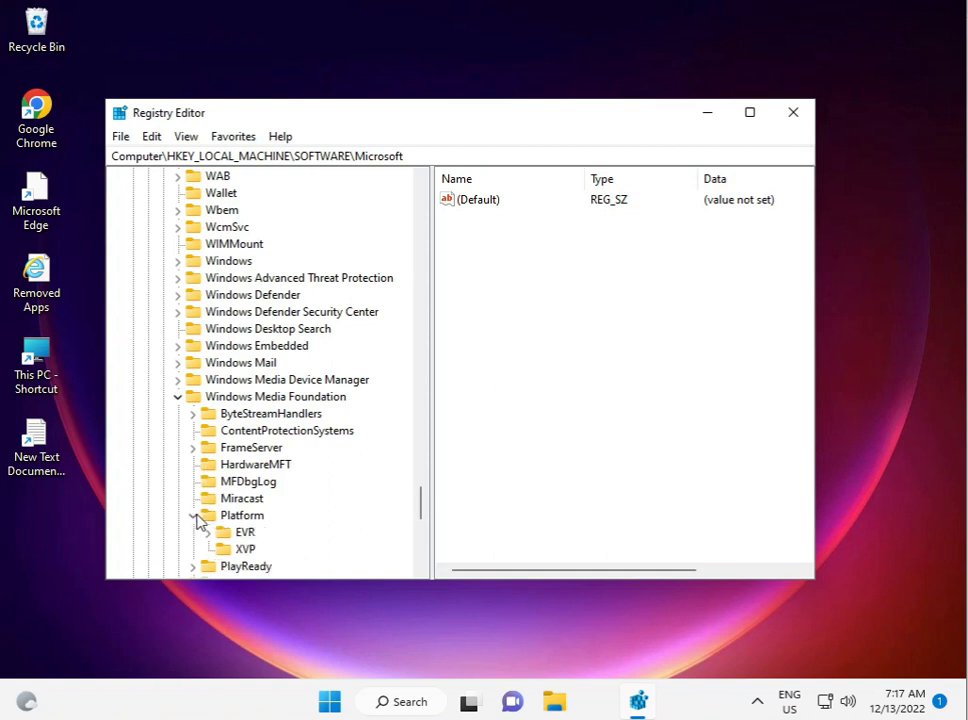
{"action": "scroll", "coordinate": [198, 520], "scroll_direction": "down", "scroll_amount": 1}
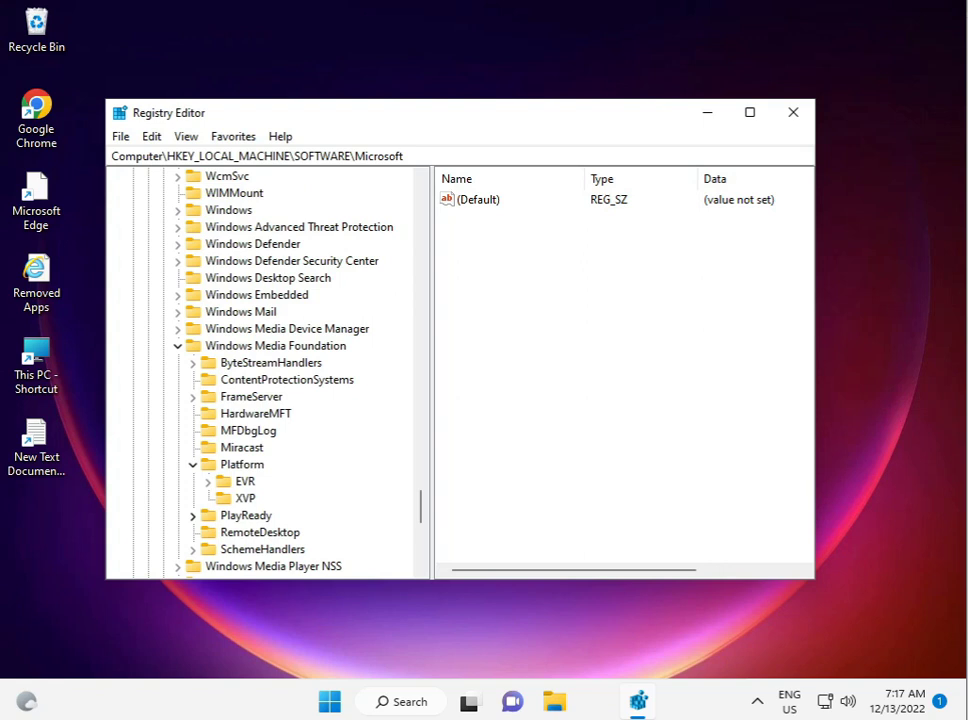
- Add a new DWORD (32-bit) value named EnableFrameServerMode under HKLM\SOFTWARE\Microsoft
{"action": "right_click", "coordinate": [548, 326]}
{"action": "mouse_move", "coordinate": [592, 339]}
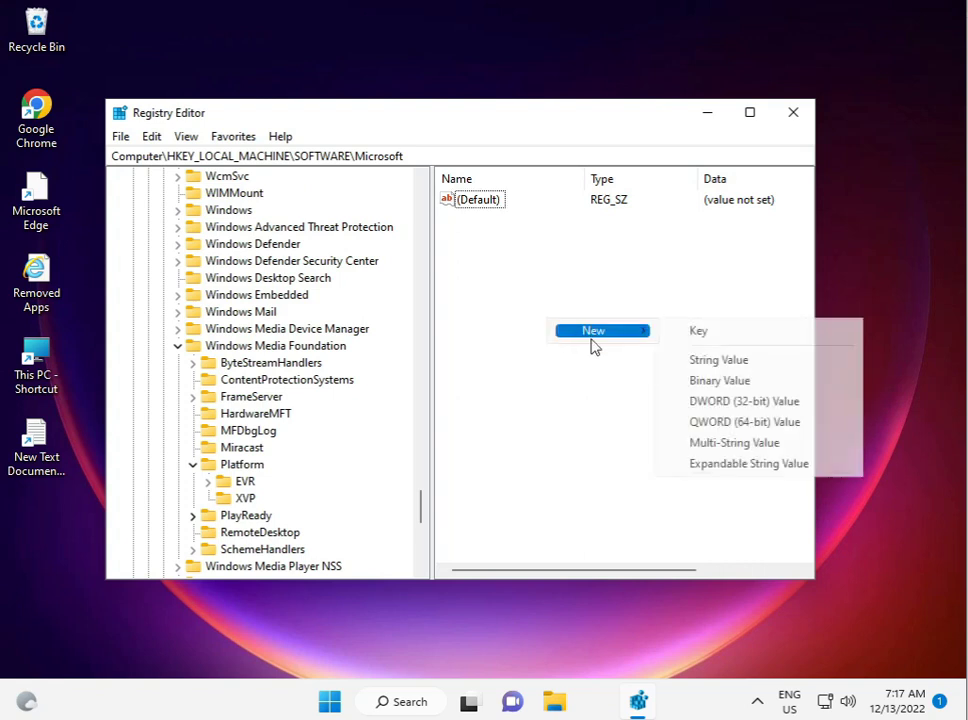
{"action": "left_click", "coordinate": [710, 404]}
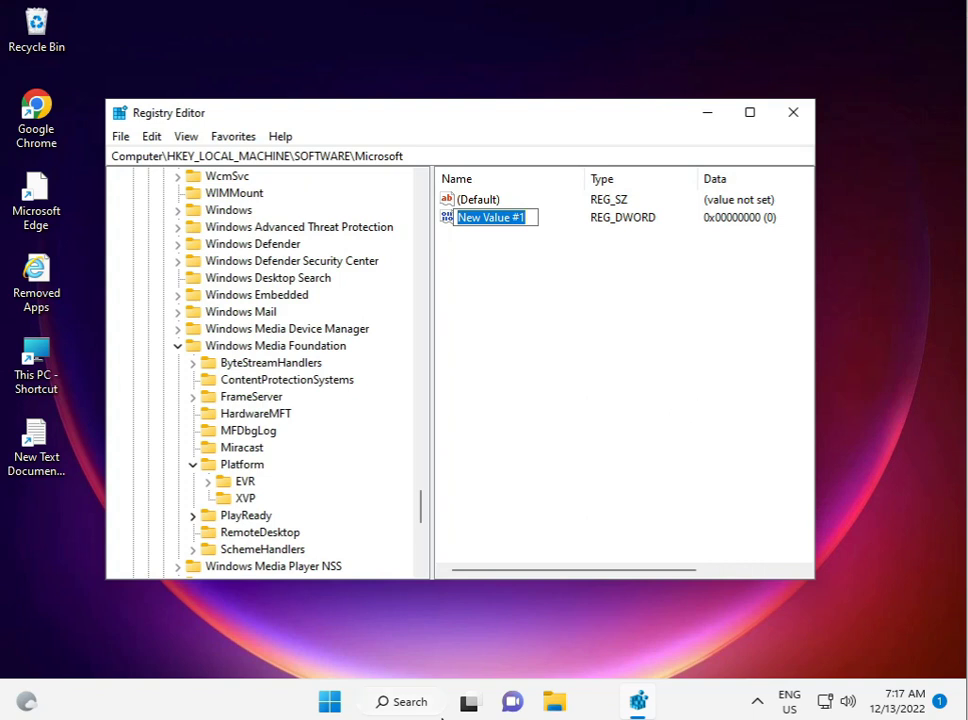
{"action": "left_click", "coordinate": [512, 222]}
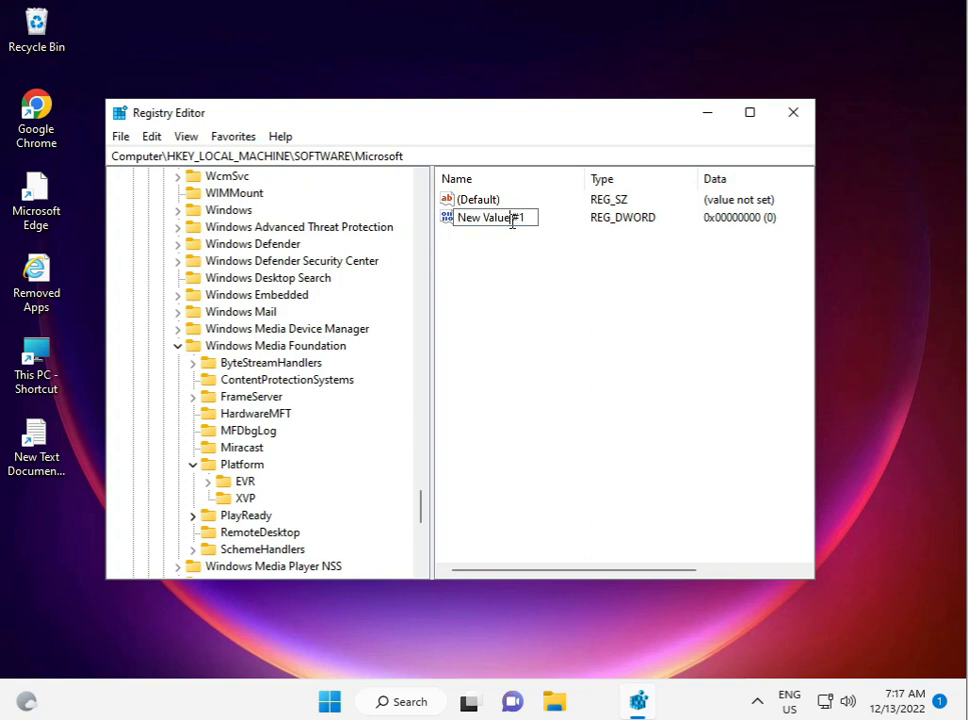
{"action": "key", "text": "Delete"}
{"action": "key", "text": "Delete"}
{"action": "key", "text": "Delete"}
{"action": "key", "text": "BackSpace"}
{"action": "key", "text": "BackSpace"}
{"action": "key", "text": "BackSpace"}
{"action": "key", "text": "BackSpace"}
{"action": "key", "text": "BackSpace"}
{"action": "key", "text": "BackSpace"}
{"action": "key", "text": "BackSpace"}
{"action": "key", "text": "BackSpace"}
{"action": "key", "text": "BackSpace"}
{"action": "type", "text": "EnableFrameSer"}
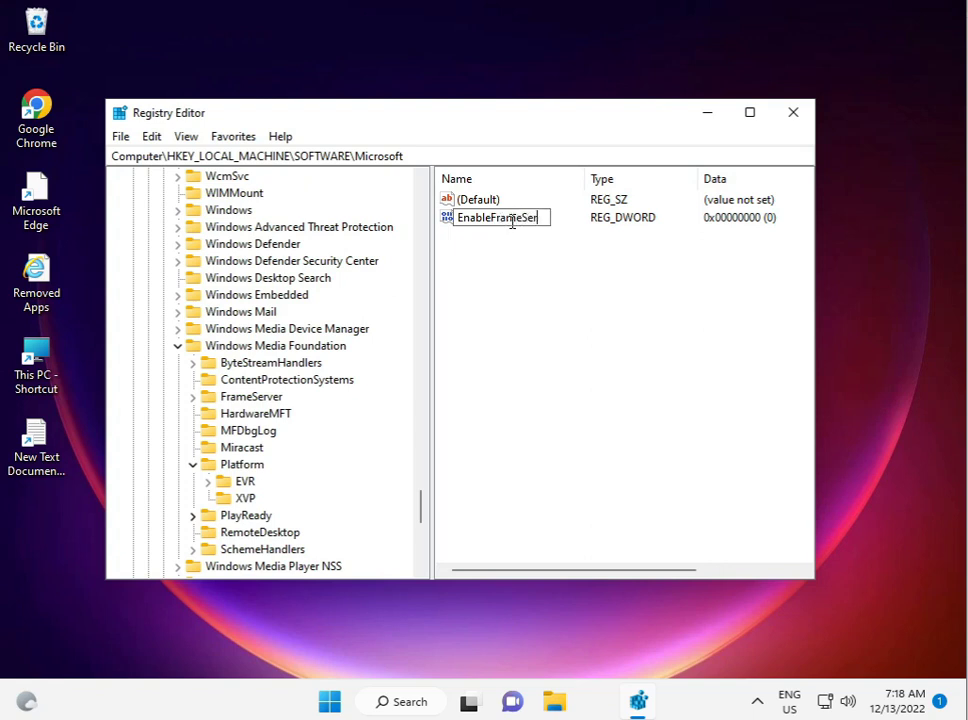
{"action": "type", "text": "verMode"}
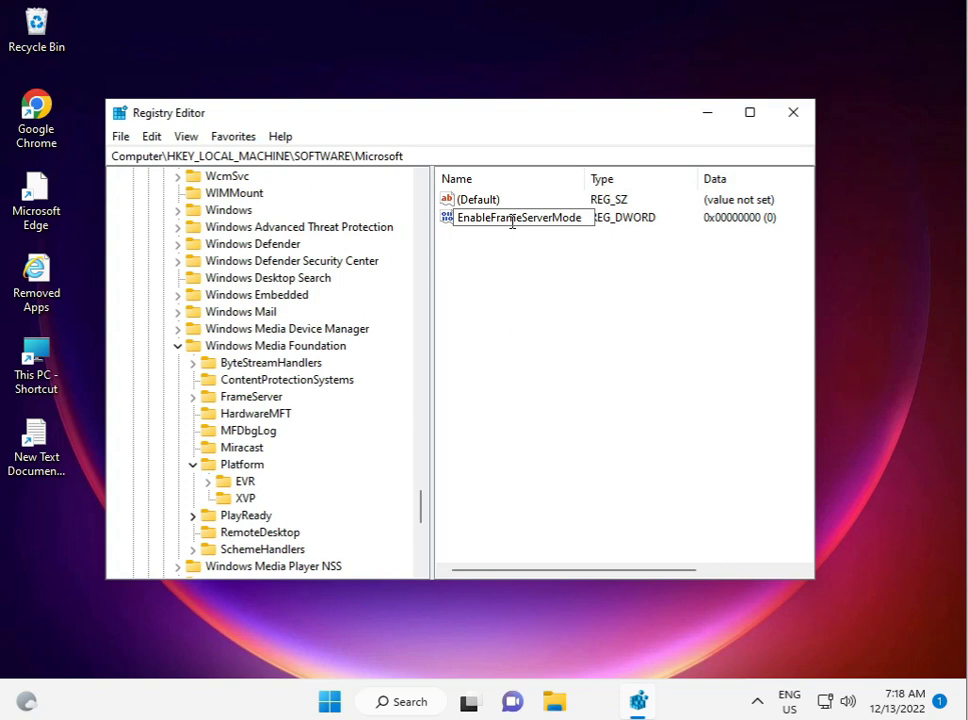
{"action": "key", "text": "Return"}
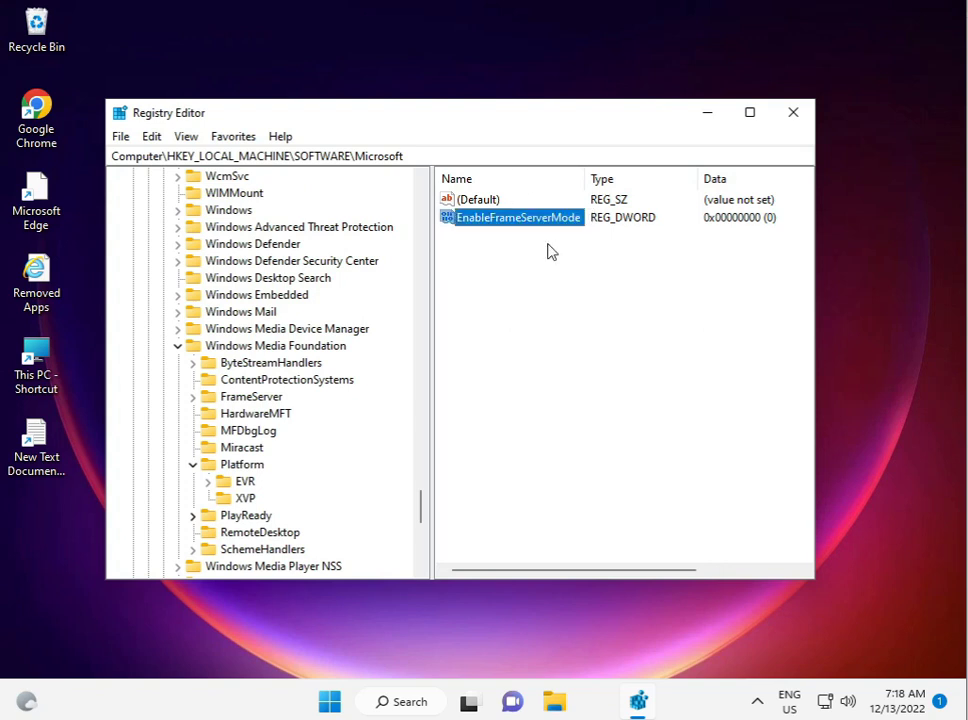
- Keep EnableFrameServerMode's value data at 0 and close Registry Editor
{"action": "double_click", "coordinate": [555, 219]}
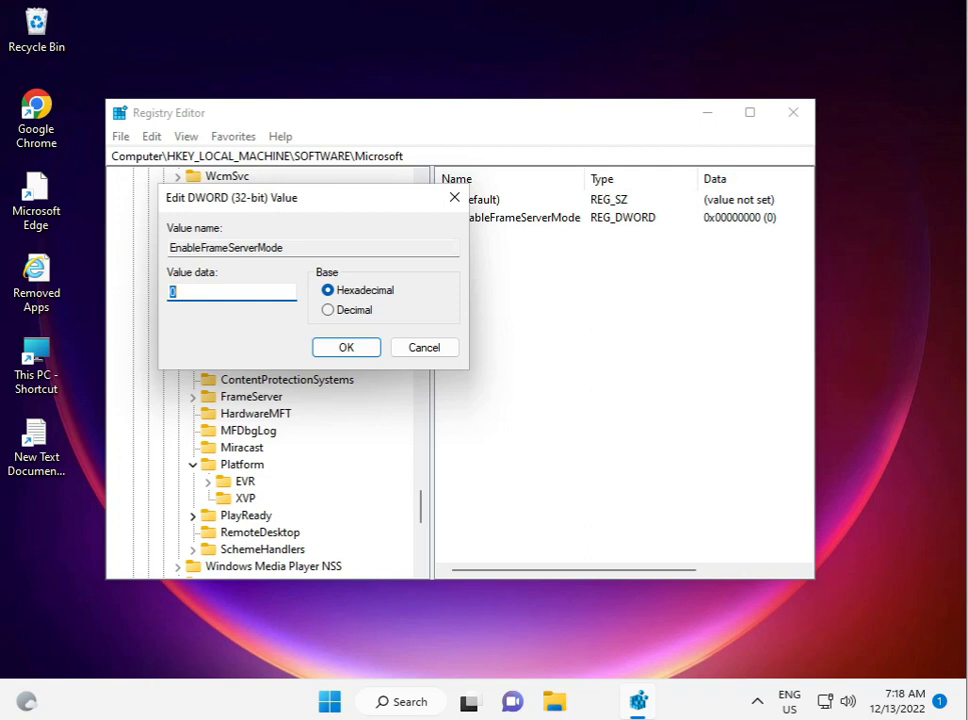
{"action": "left_click", "coordinate": [341, 346]}
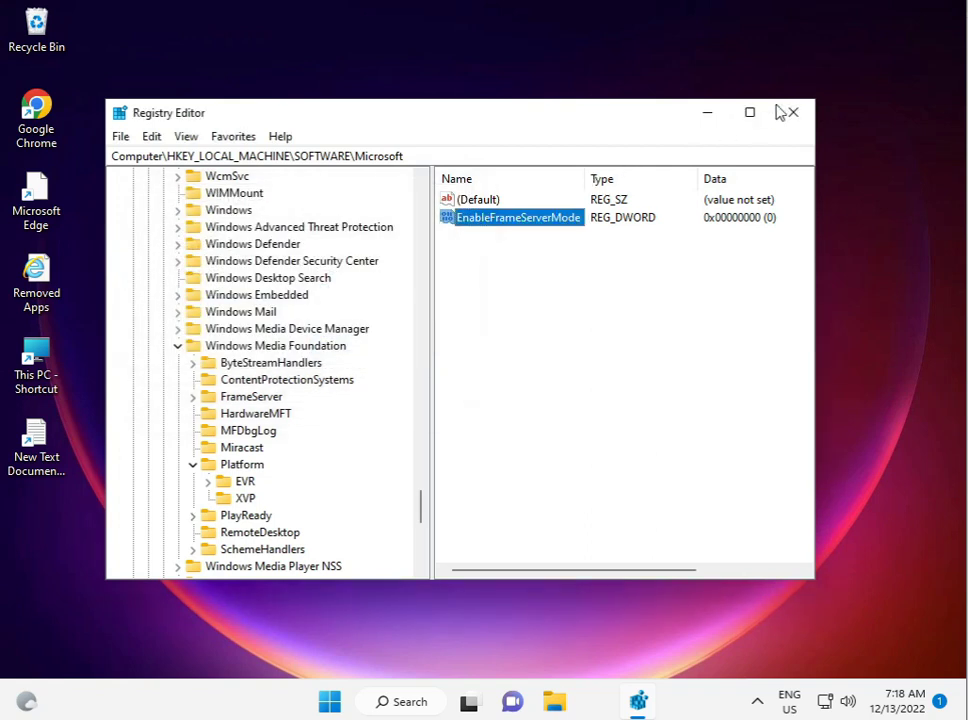
{"action": "left_click", "coordinate": [795, 113]}
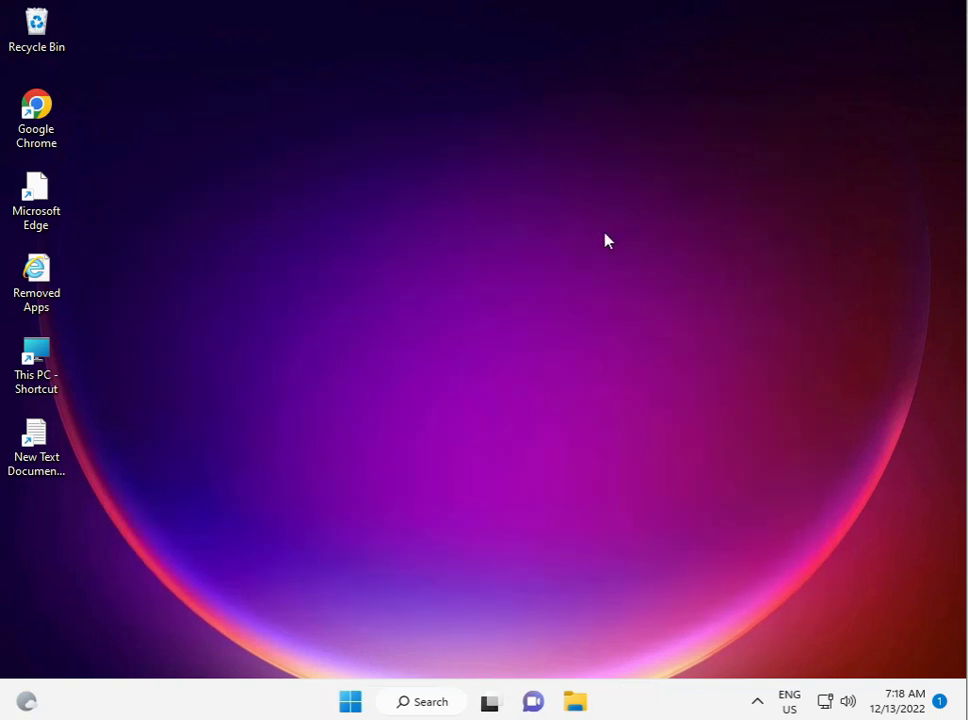